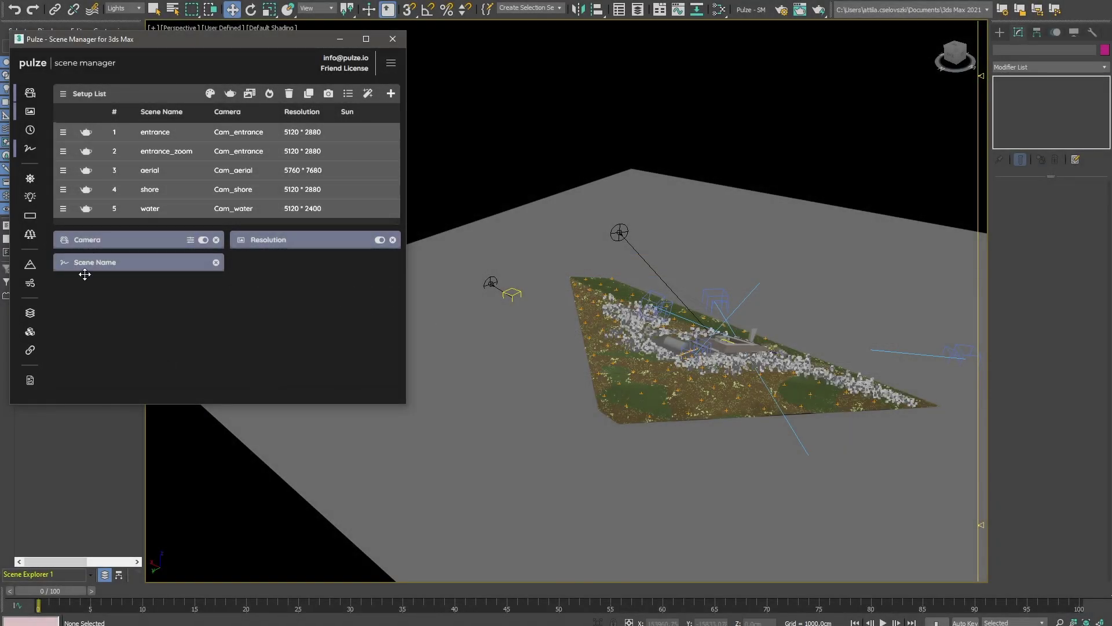
{"action": "left_click", "coordinate": [390, 64]}
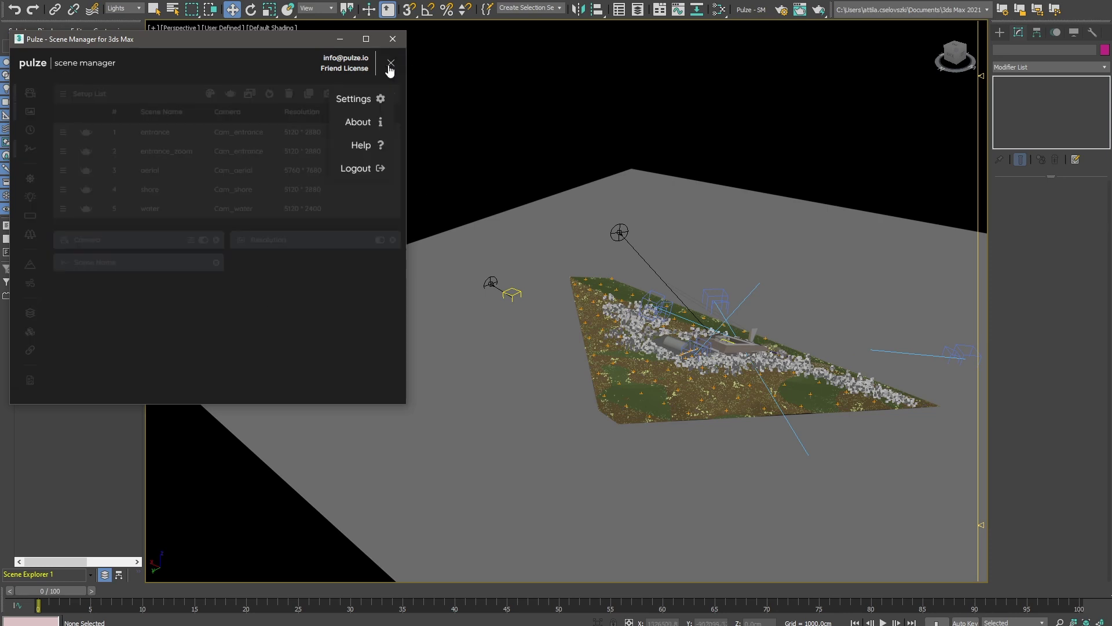
{"action": "left_click", "coordinate": [366, 97]}
{"action": "scroll", "coordinate": [251, 180], "scroll_direction": "down", "scroll_amount": 3}
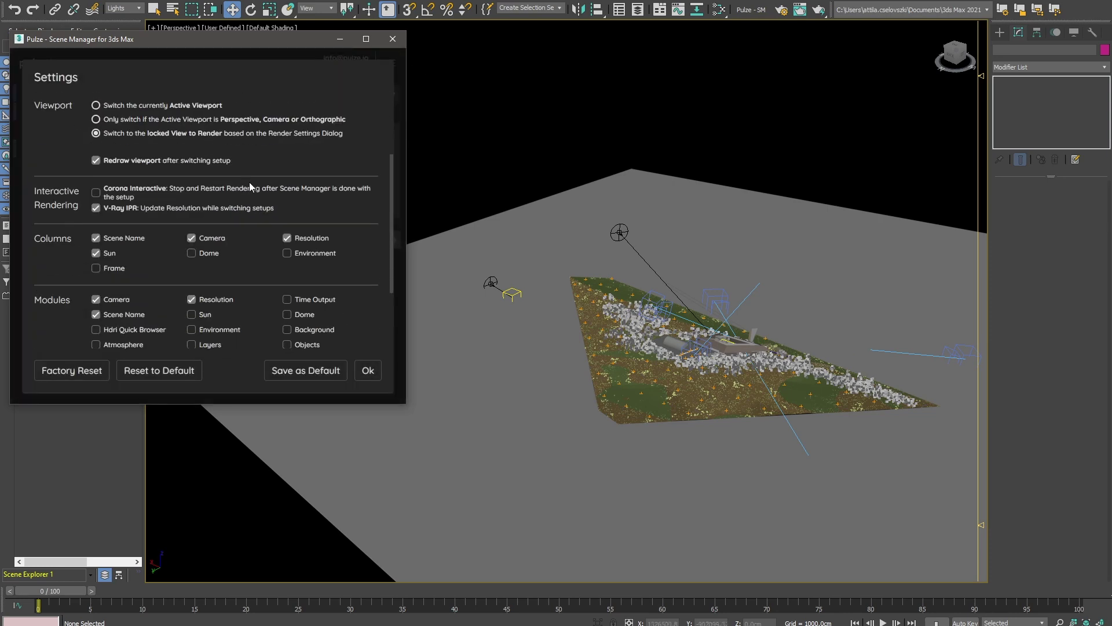
{"action": "left_click", "coordinate": [96, 248]}
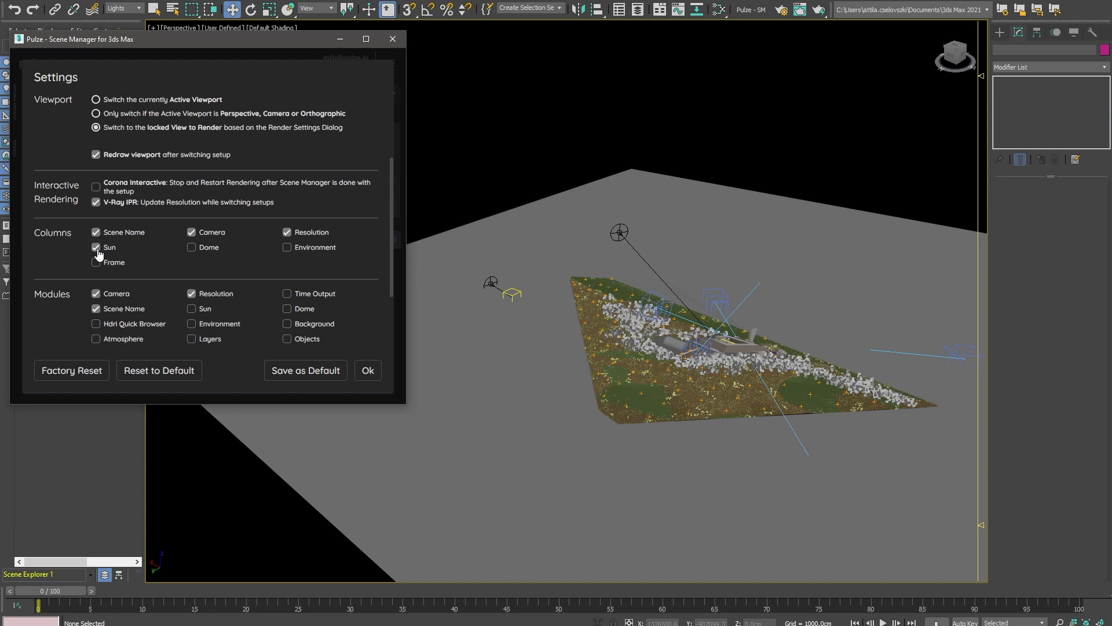
{"action": "left_click", "coordinate": [373, 377]}
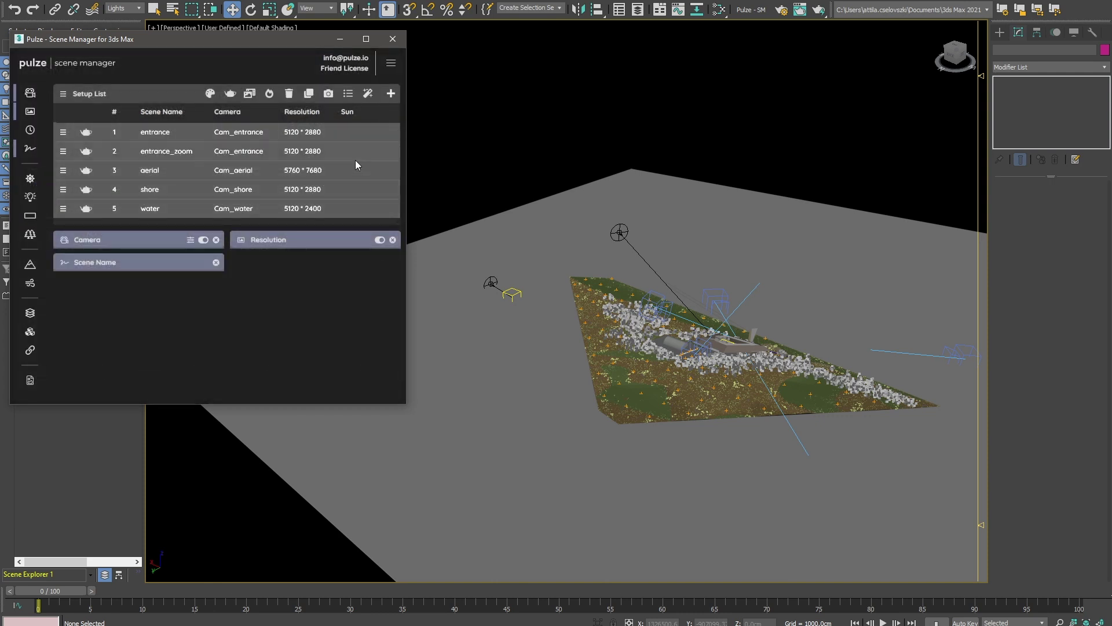
Add the Sun module to the Pulze panel, switch it on, and rearrange its card
{"action": "left_click", "coordinate": [30, 183]}
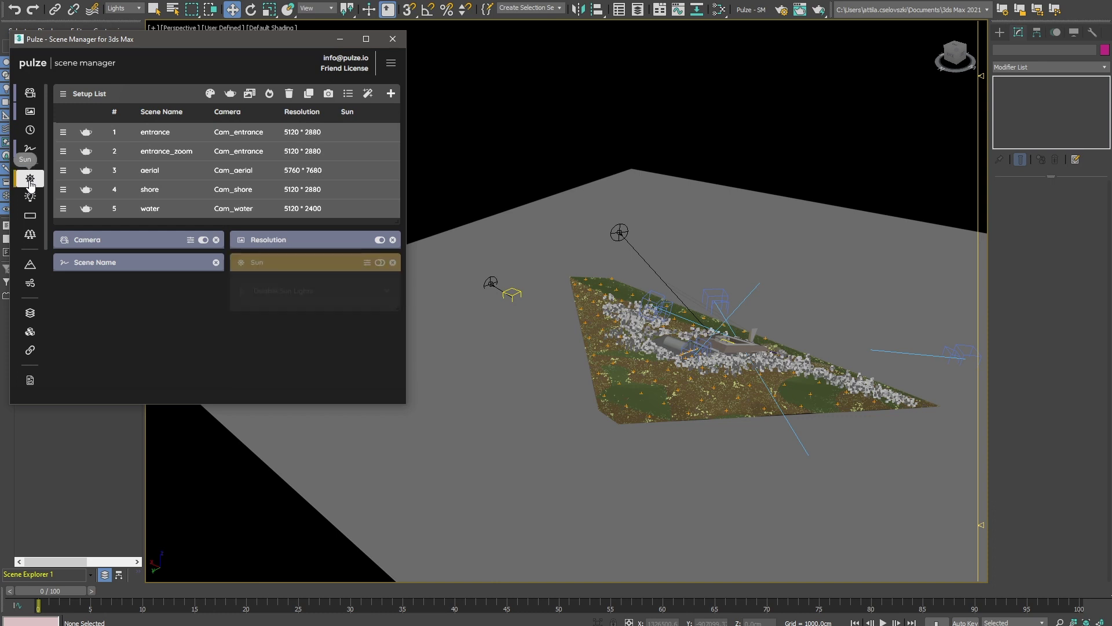
{"action": "left_click", "coordinate": [380, 262]}
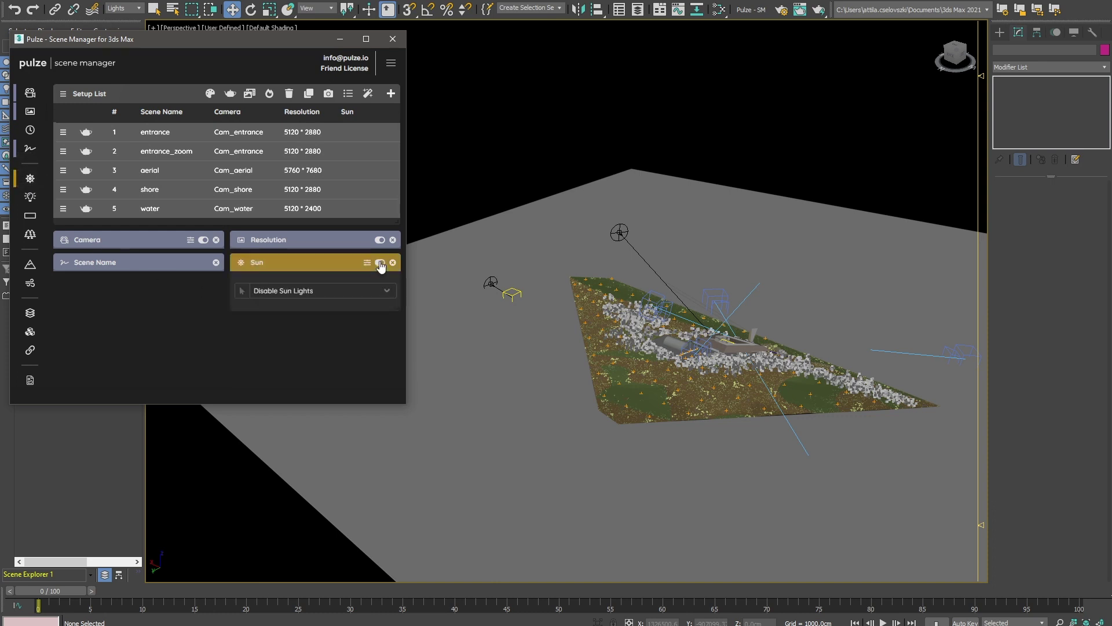
{"action": "left_click", "coordinate": [554, 168]}
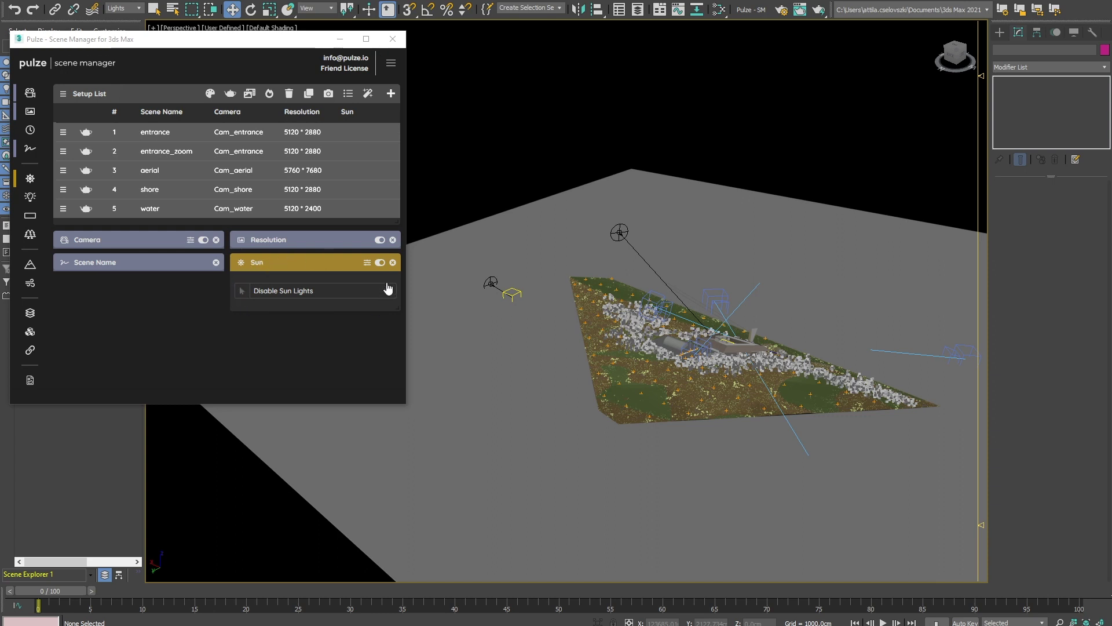
{"action": "mouse_move", "coordinate": [301, 261]}
{"action": "left_mouse_down"}
{"action": "mouse_move", "coordinate": [317, 272]}
{"action": "mouse_move", "coordinate": [307, 270]}
{"action": "left_mouse_up"}
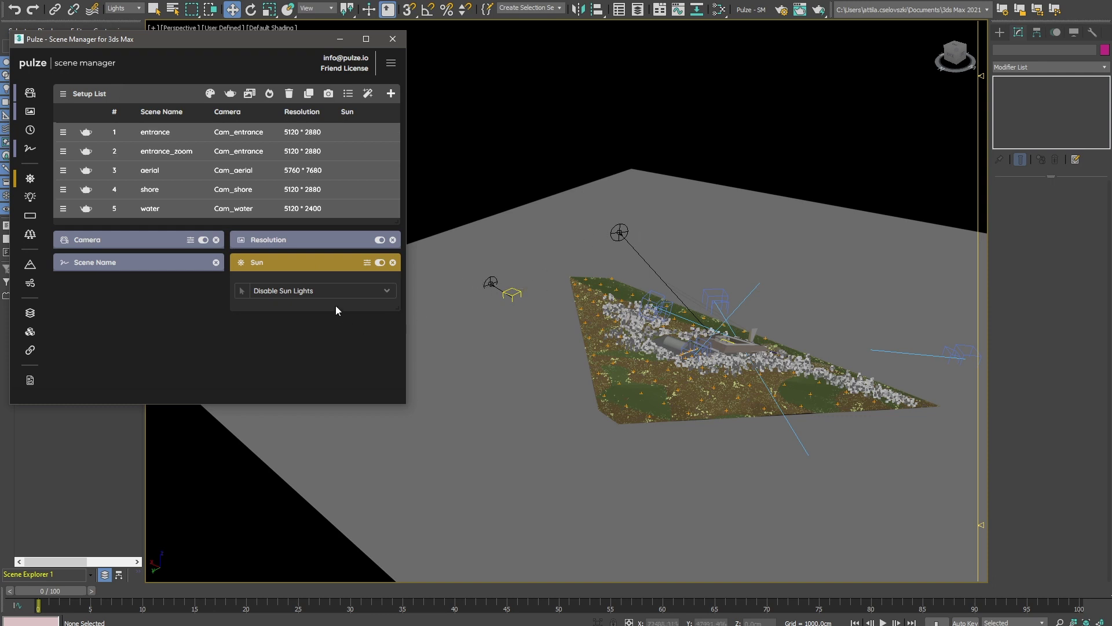
Assign VRaySun001 as the sun of the entrance setup
{"action": "left_click", "coordinate": [326, 133]}
{"action": "left_click", "coordinate": [388, 292]}
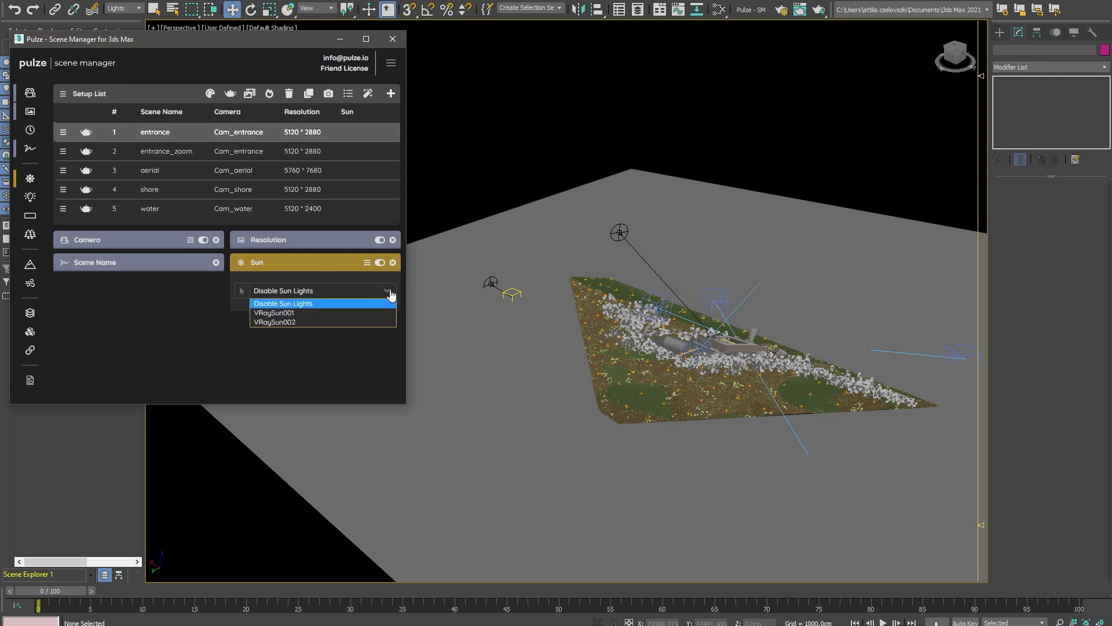
{"action": "left_click", "coordinate": [336, 314]}
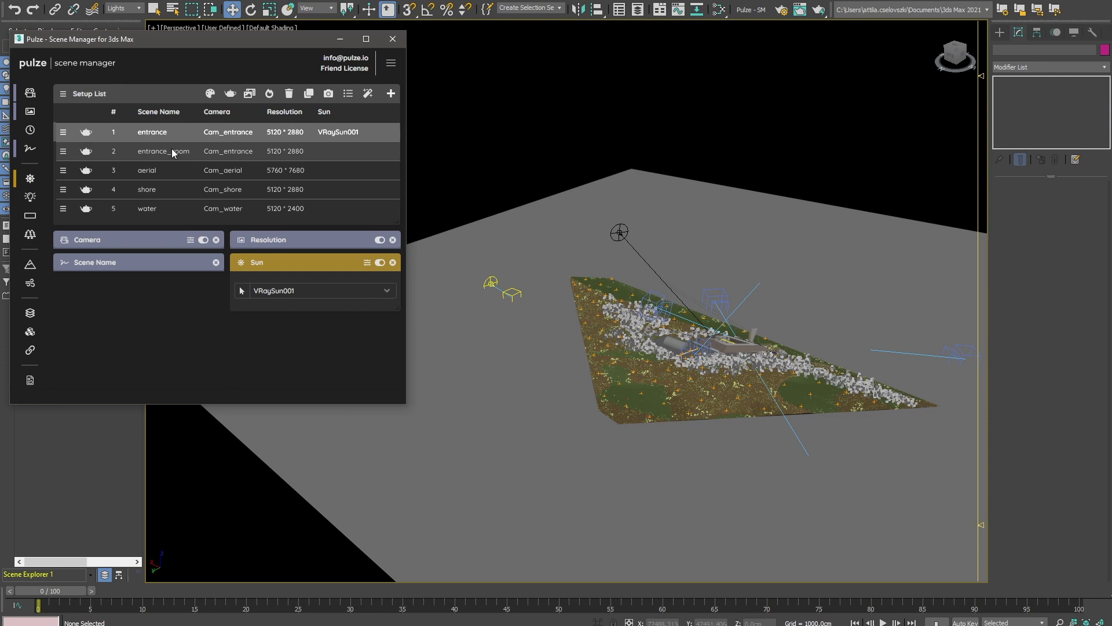
Assign VRaySun002 as the sun of the aerial setup
{"action": "left_click", "coordinate": [337, 169]}
{"action": "left_click", "coordinate": [379, 291]}
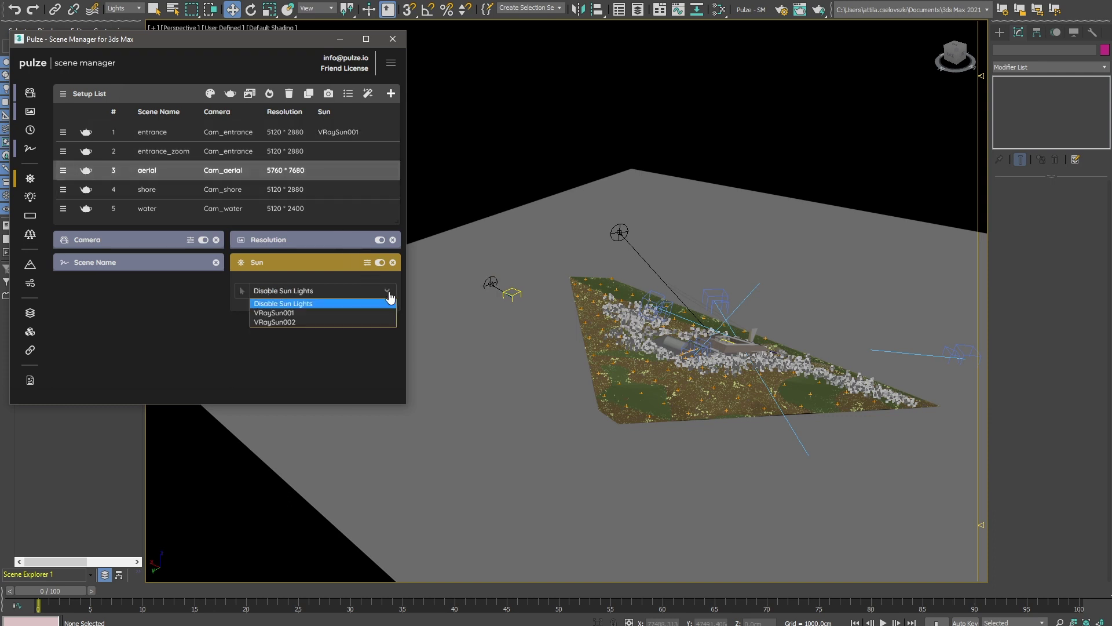
{"action": "left_click", "coordinate": [331, 325]}
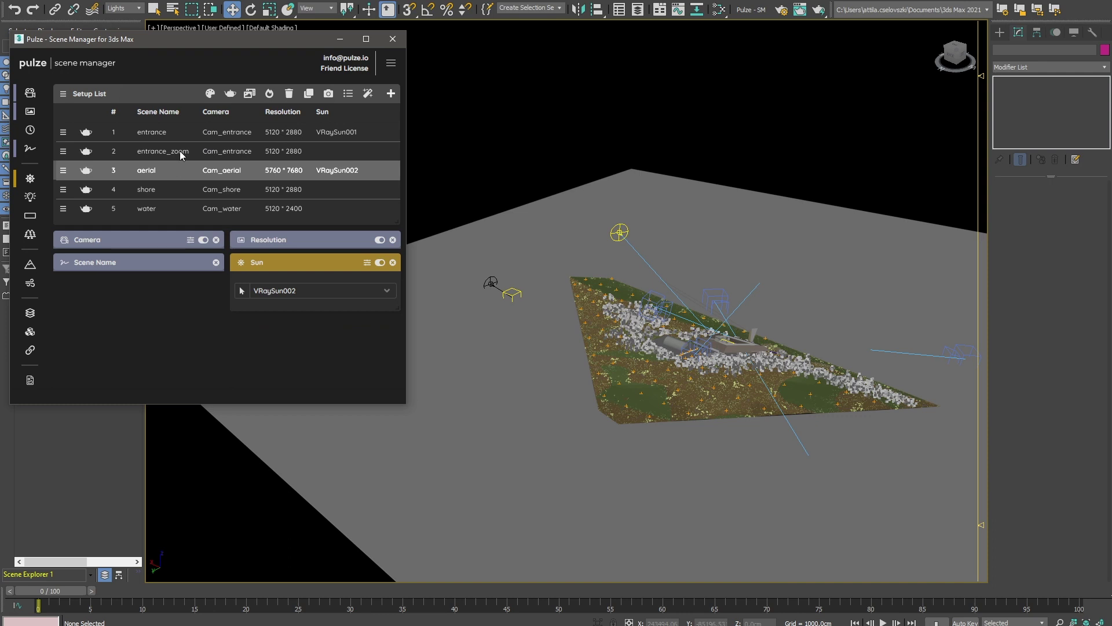
Compare the entrance and aerial setups' suns, then select VRaySun001 in the scene
{"action": "left_click", "coordinate": [183, 132]}
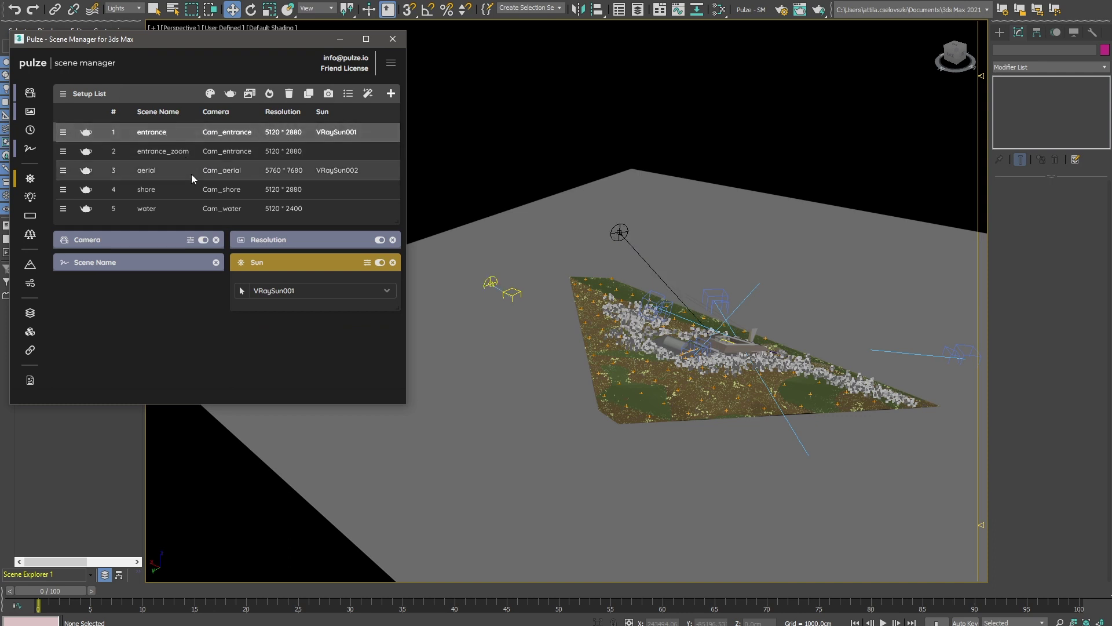
{"action": "left_click", "coordinate": [191, 173]}
{"action": "left_click", "coordinate": [196, 131]}
{"action": "left_click", "coordinate": [193, 171]}
{"action": "left_click", "coordinate": [196, 132]}
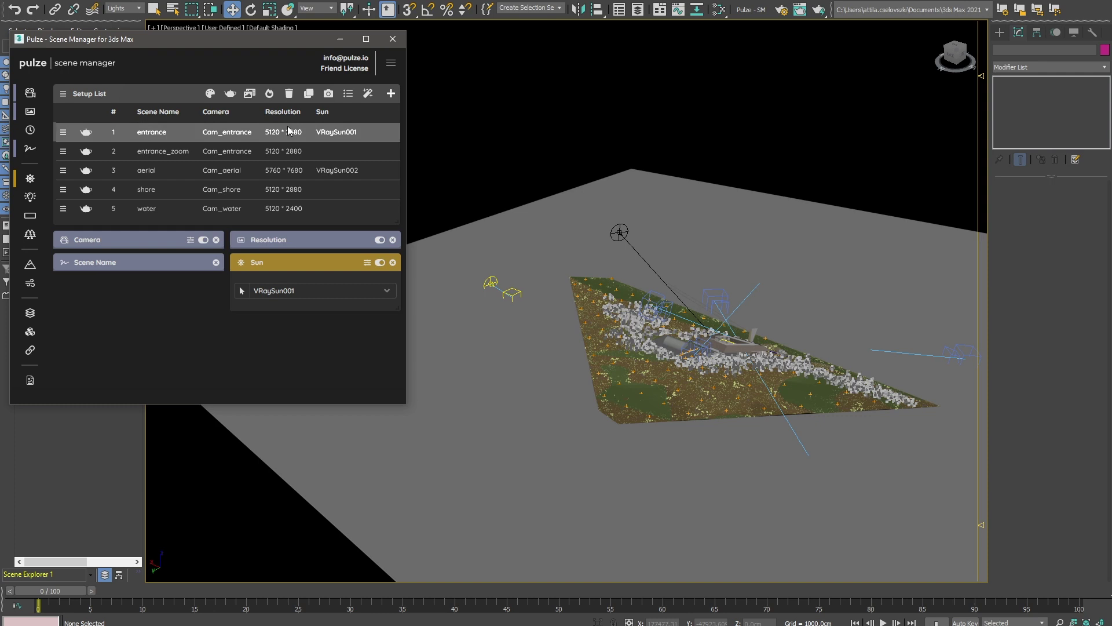
{"action": "left_click", "coordinate": [228, 174]}
{"action": "left_click", "coordinate": [233, 134]}
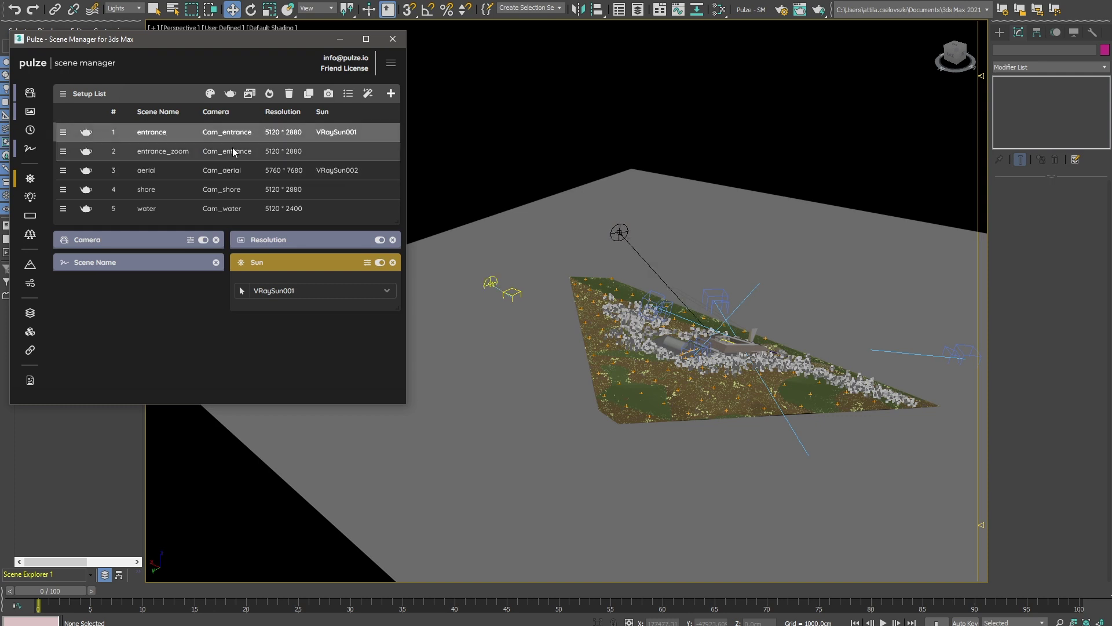
{"action": "left_click", "coordinate": [232, 174]}
{"action": "left_click", "coordinate": [238, 134]}
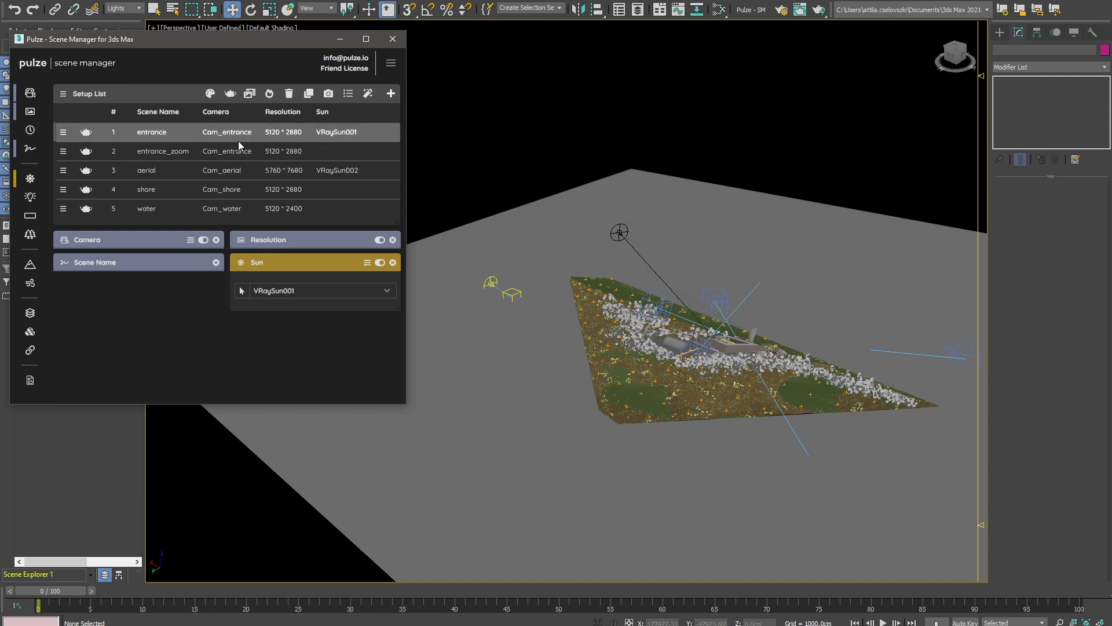
{"action": "left_click", "coordinate": [238, 165]}
{"action": "left_click", "coordinate": [151, 132]}
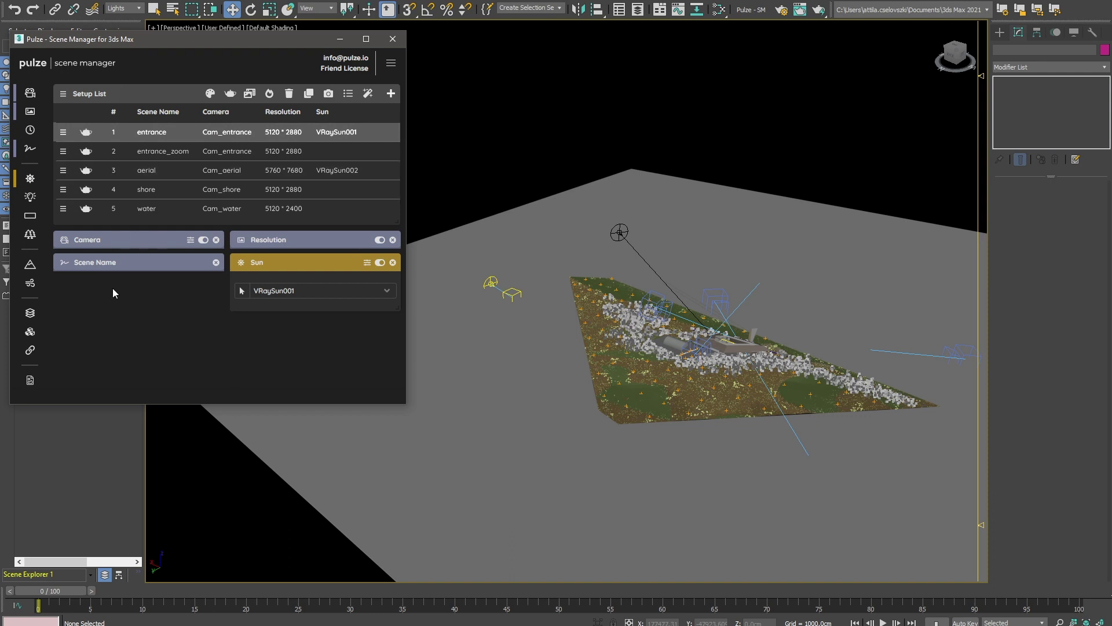
{"action": "left_click", "coordinate": [242, 291]}
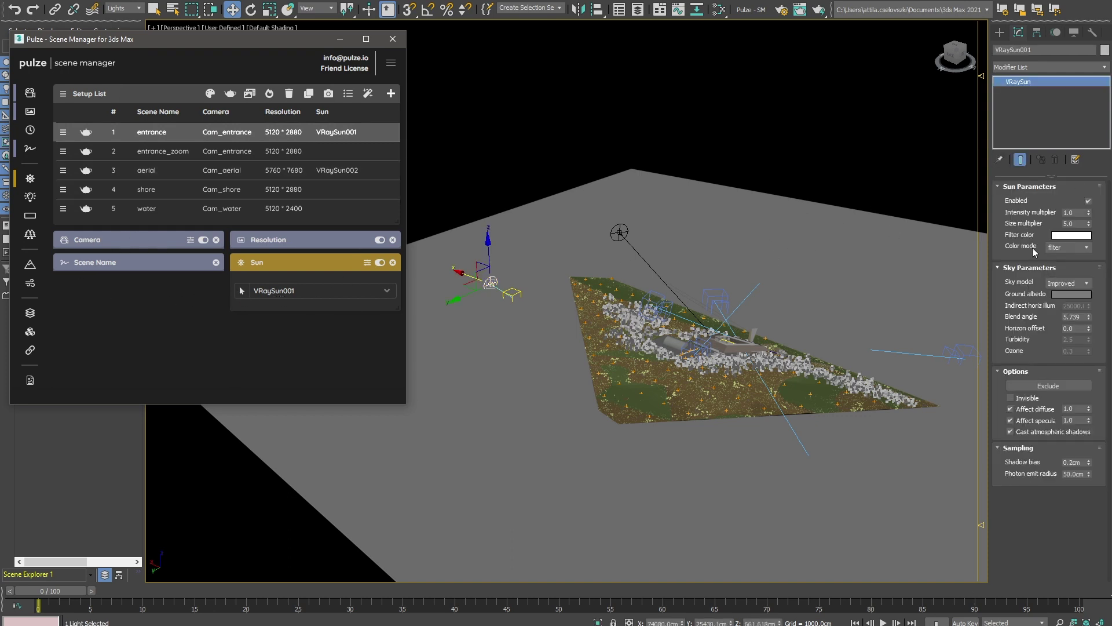
Begin editing the sun's intensity multiplier, then assign VRaySun001 to the entrance_zoom setup
{"action": "left_click", "coordinate": [1067, 212]}
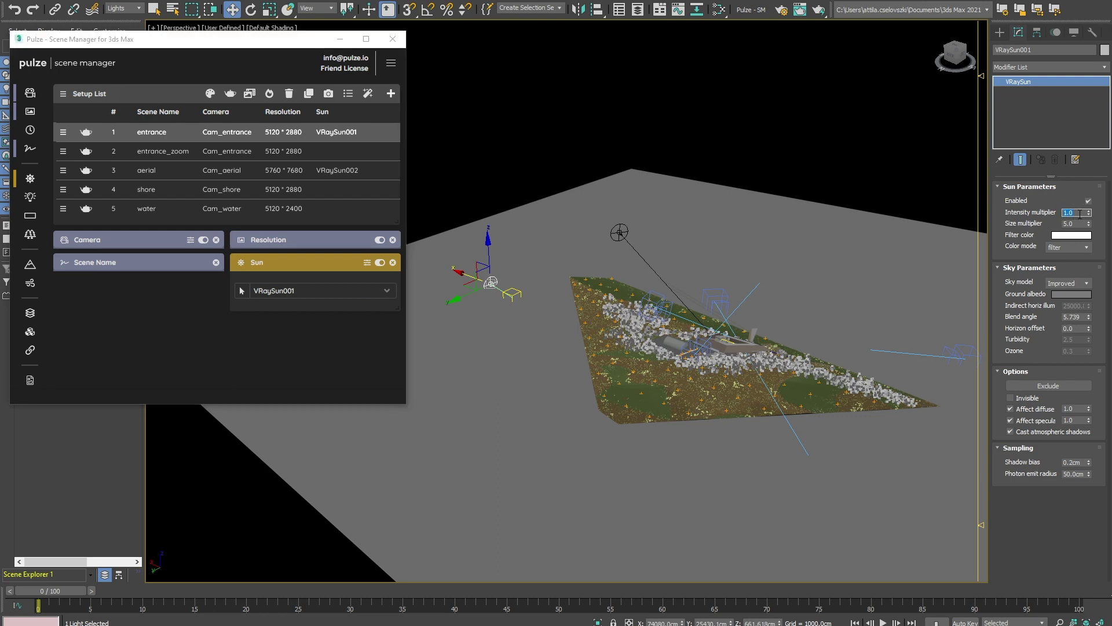
{"action": "left_click", "coordinate": [1079, 213]}
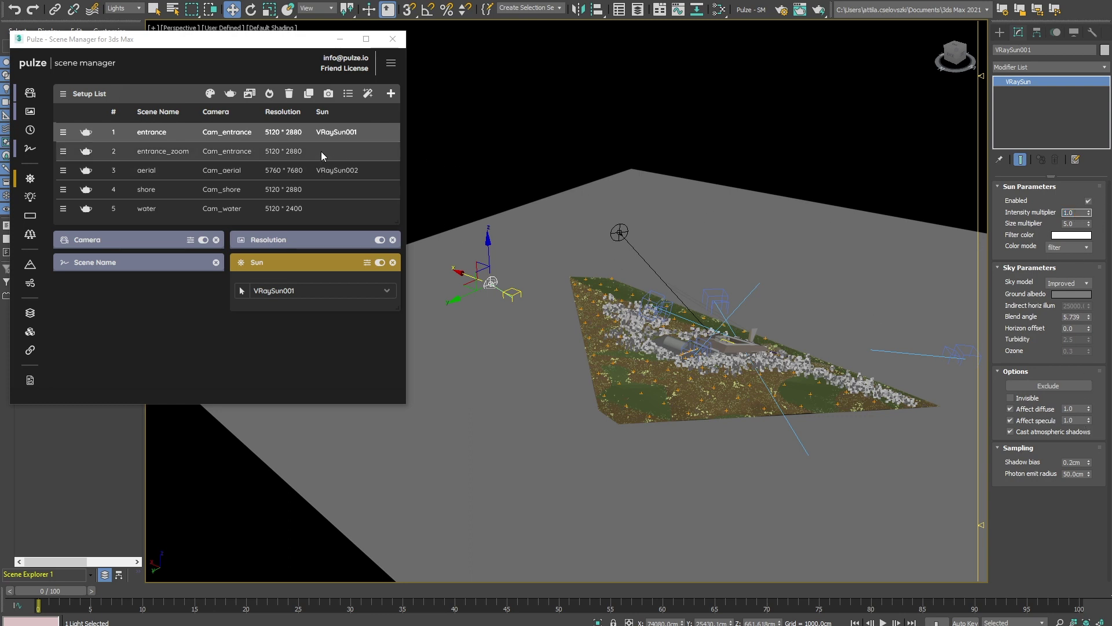
{"action": "left_click", "coordinate": [271, 152]}
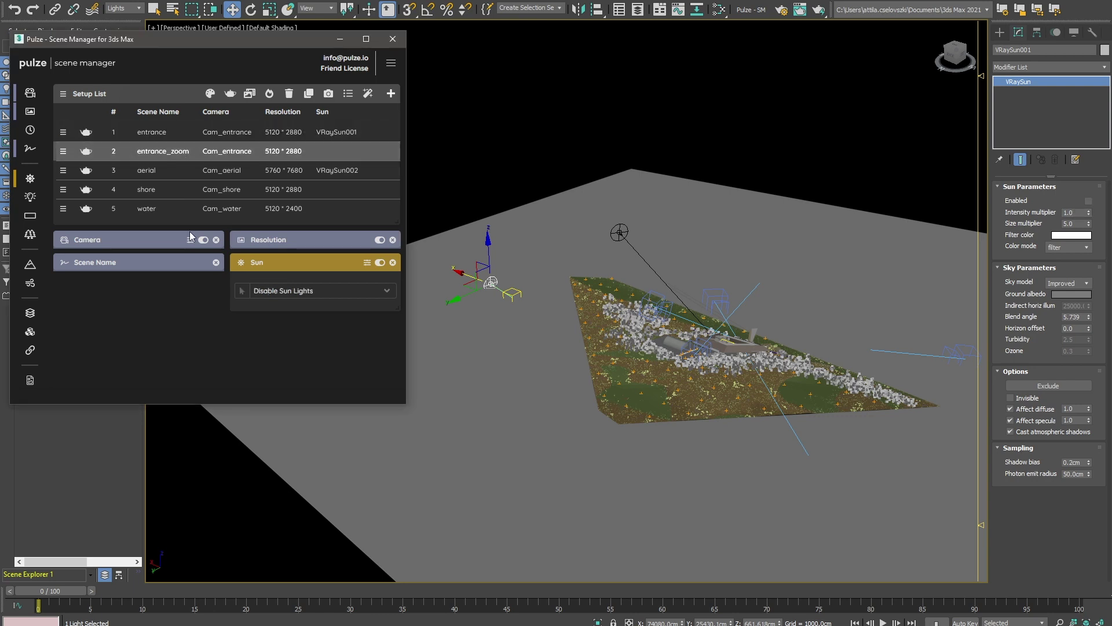
{"action": "left_click", "coordinate": [388, 293]}
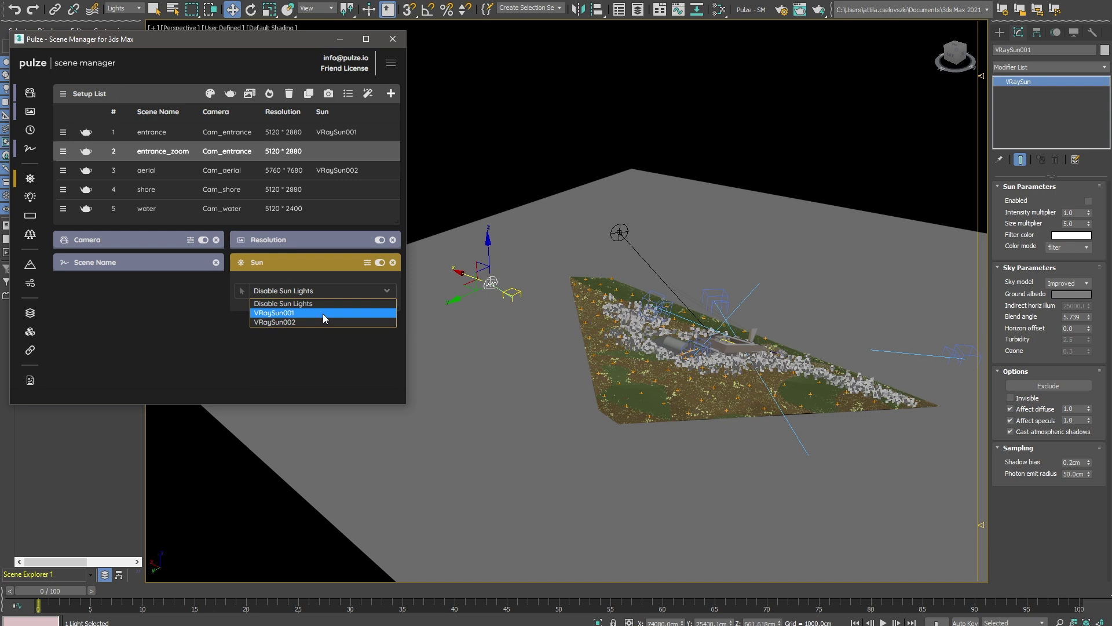
{"action": "left_click", "coordinate": [323, 313]}
Compare entrance and entrance_zoom to confirm both use VRaySun001
{"action": "left_click", "coordinate": [357, 132]}
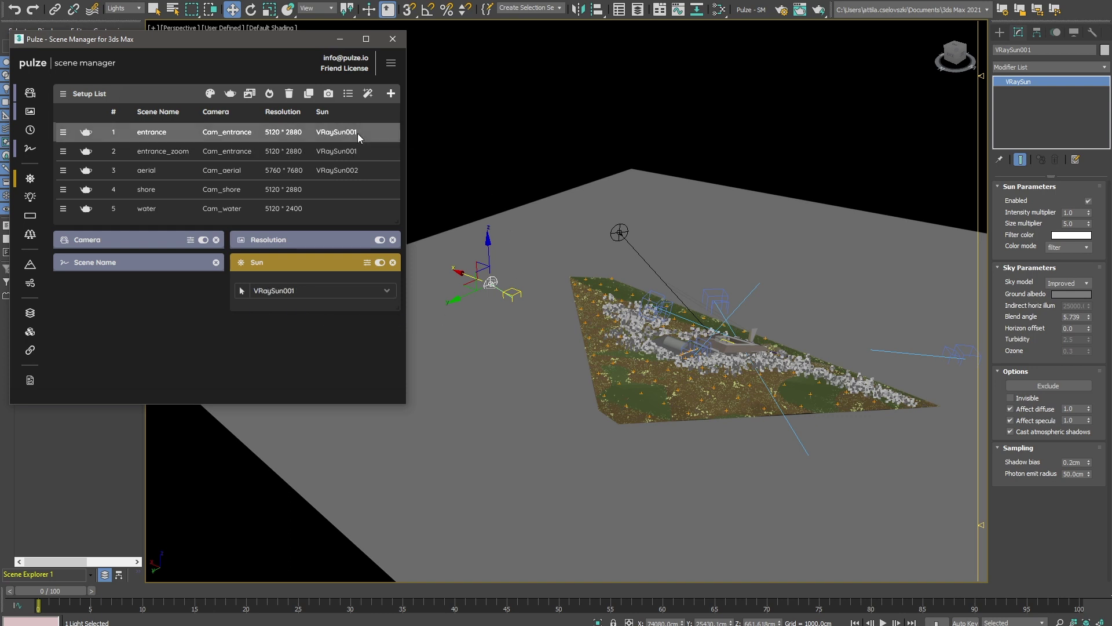
{"action": "left_click", "coordinate": [362, 147]}
{"action": "left_click", "coordinate": [364, 134]}
{"action": "left_click", "coordinate": [363, 149]}
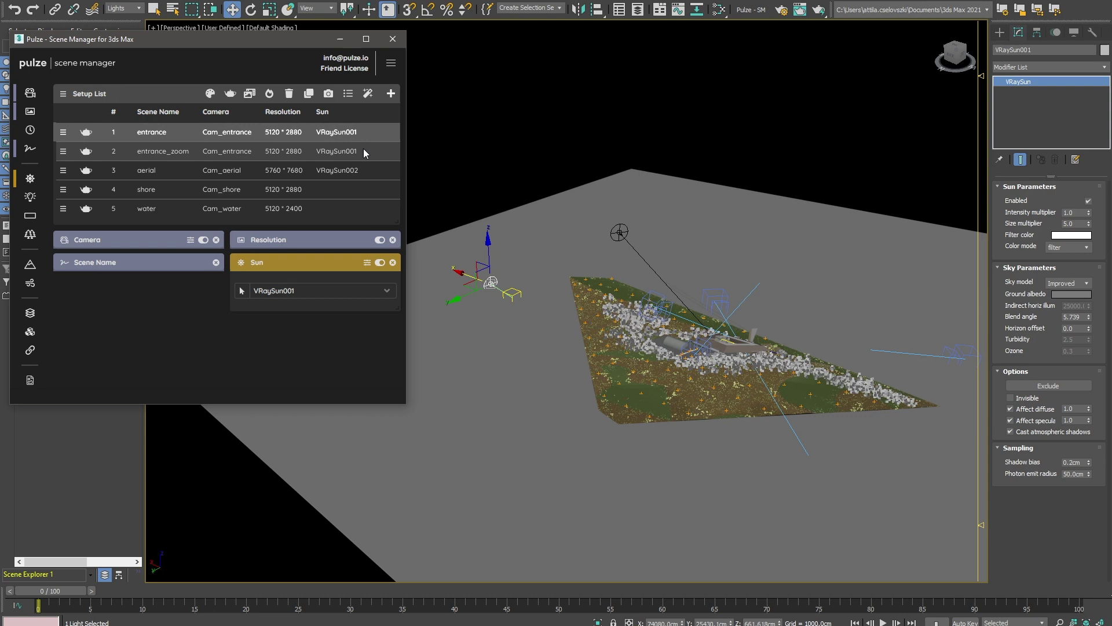
Tick the V-Ray Sun Size property in the Sun Property Selector and confirm with Ok
{"action": "left_click", "coordinate": [368, 263]}
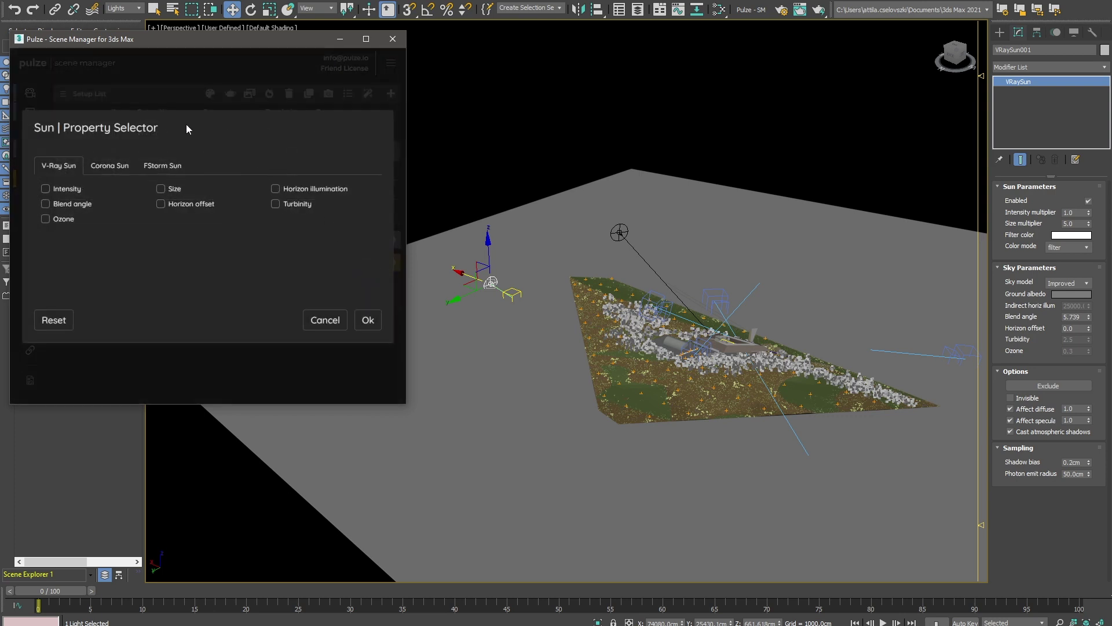
{"action": "left_click", "coordinate": [162, 190]}
{"action": "left_click", "coordinate": [368, 322]}
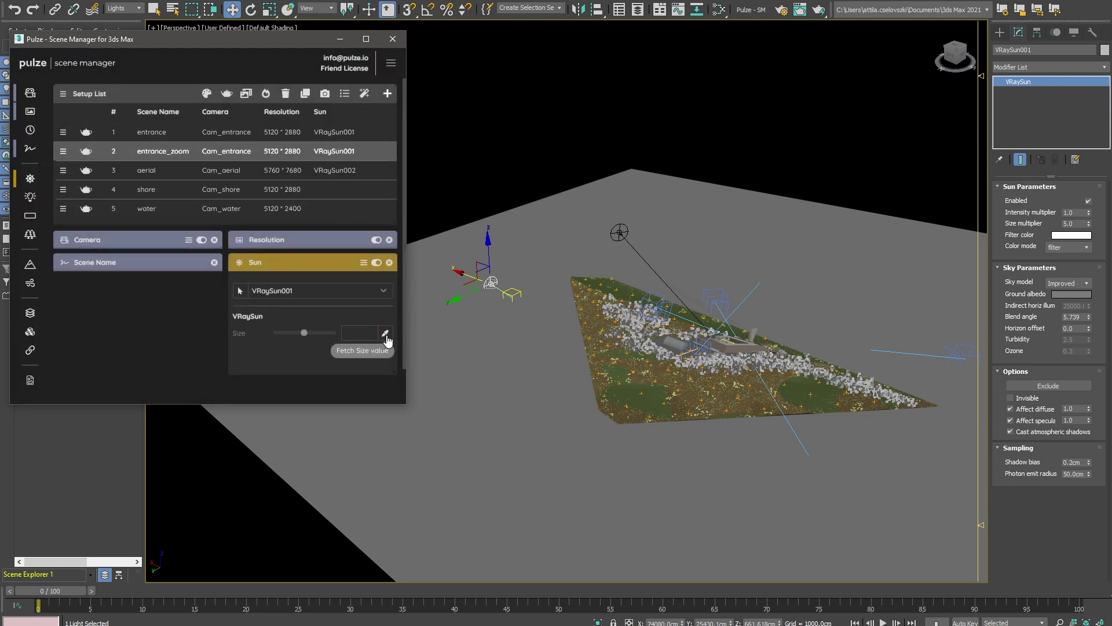
Fetch the sun Size for entrance_zoom and change it to 50
{"action": "left_click", "coordinate": [386, 335]}
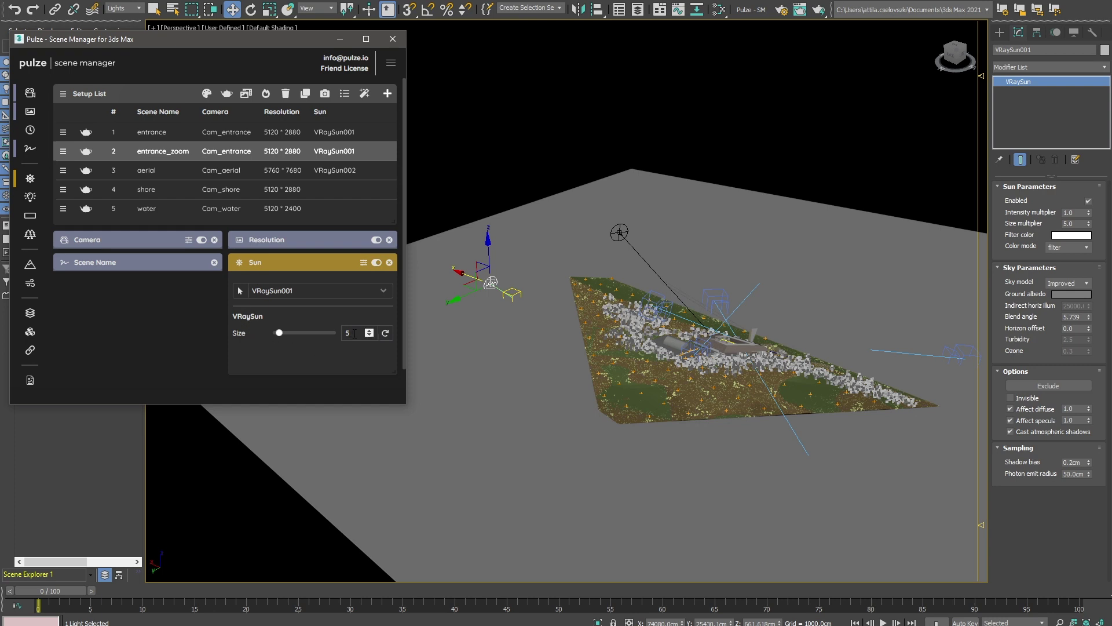
{"action": "left_click_drag", "start_coordinate": [354, 334], "coordinate": [342, 333]}
{"action": "type", "text": "50"}
{"action": "key", "text": "Return"}
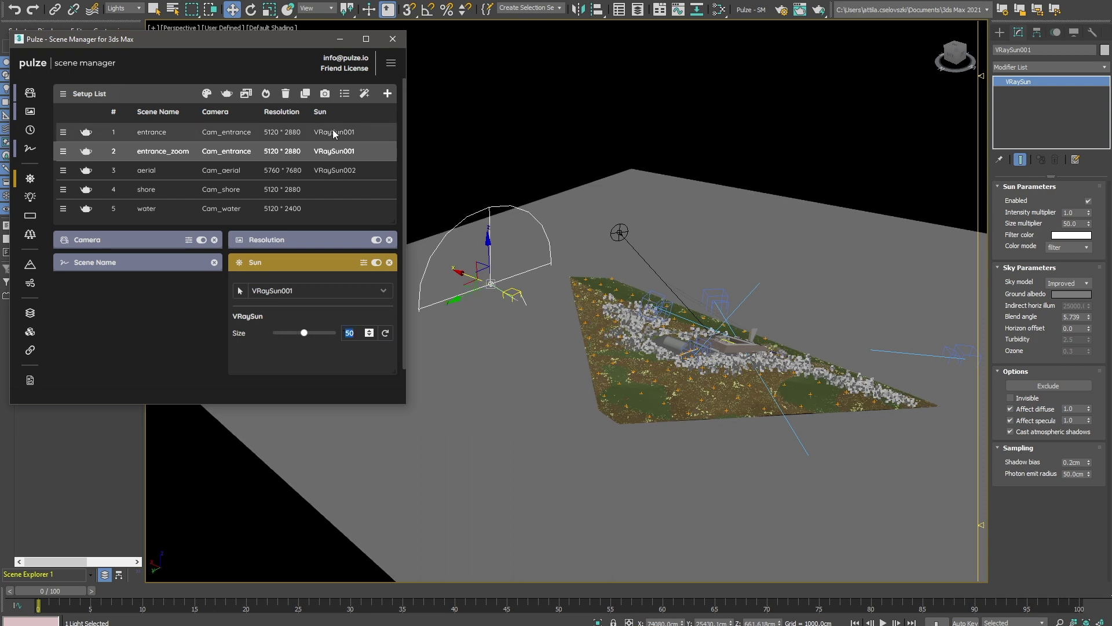
Compare entrance's sun Size of 5 against entrance_zoom's 50
{"action": "left_click", "coordinate": [332, 131]}
{"action": "left_click", "coordinate": [336, 150]}
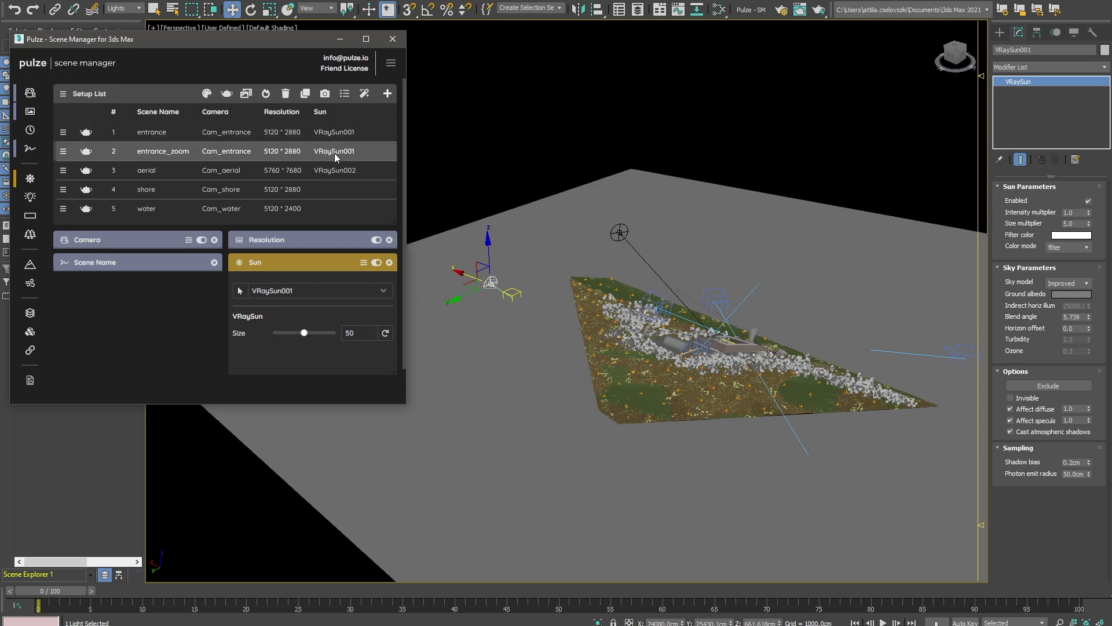
{"action": "left_click", "coordinate": [335, 153]}
{"action": "left_click", "coordinate": [311, 135]}
{"action": "left_click", "coordinate": [322, 150]}
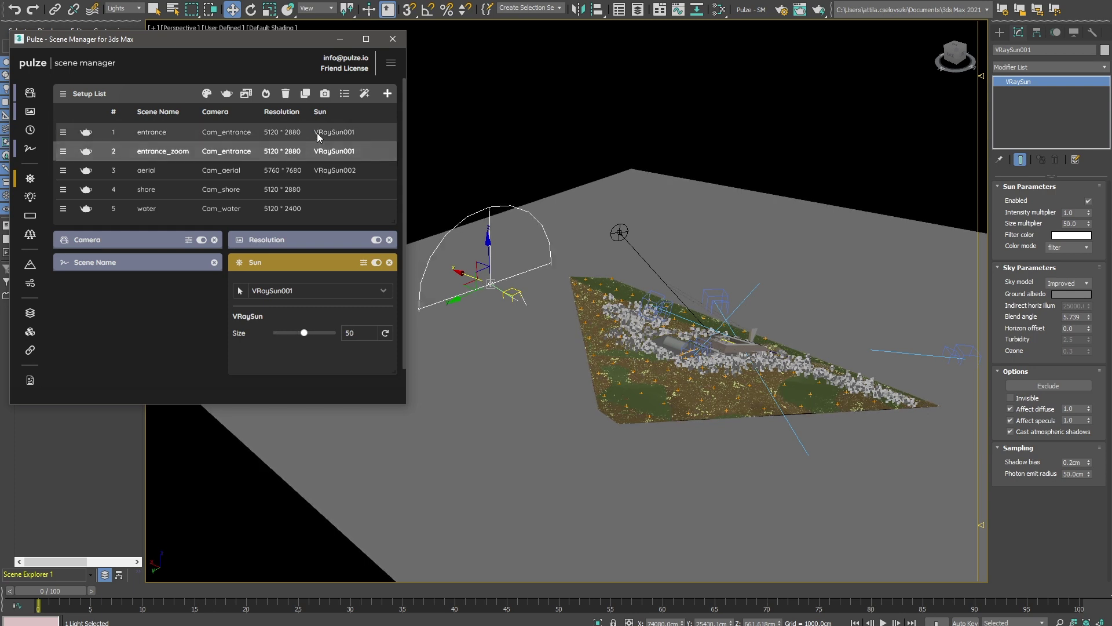
{"action": "left_click", "coordinate": [319, 134]}
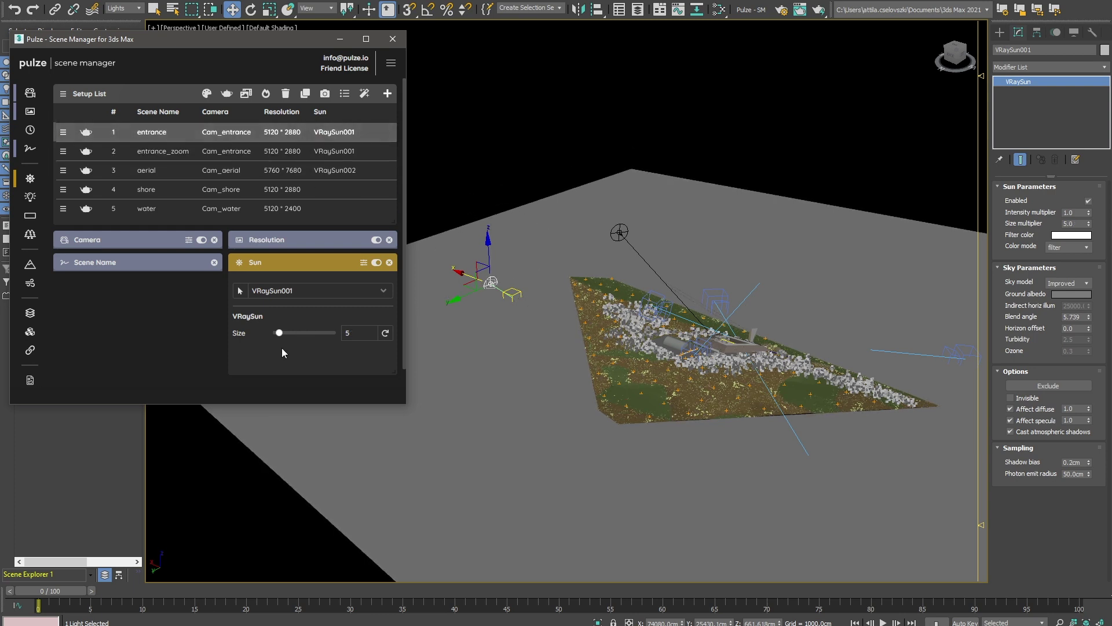
{"action": "left_click", "coordinate": [300, 153]}
{"action": "left_click", "coordinate": [307, 133]}
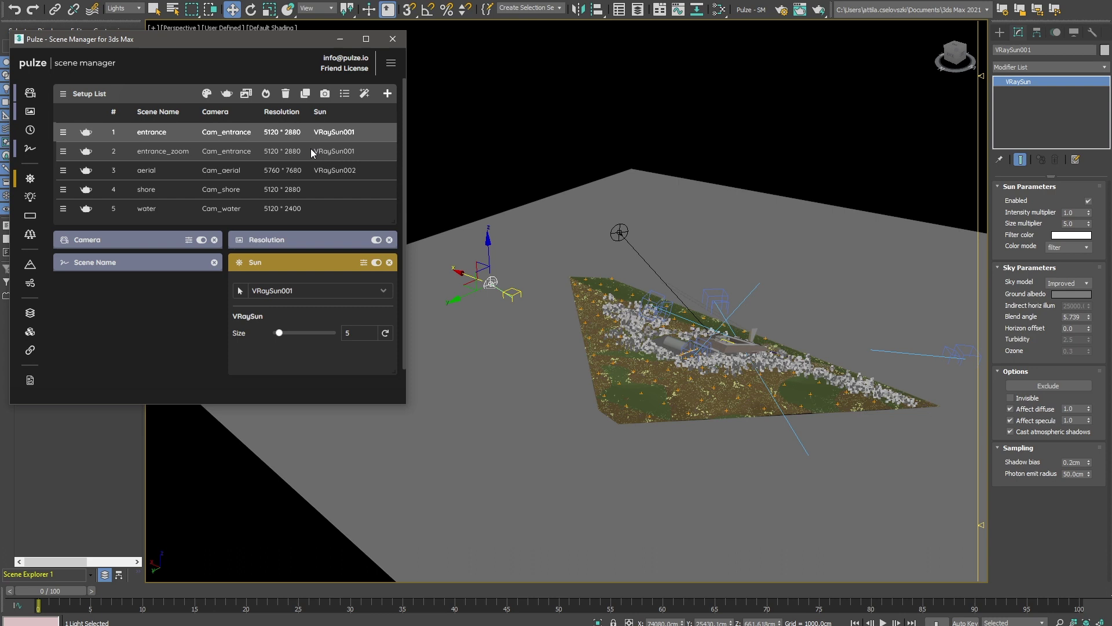
{"action": "left_click", "coordinate": [310, 149]}
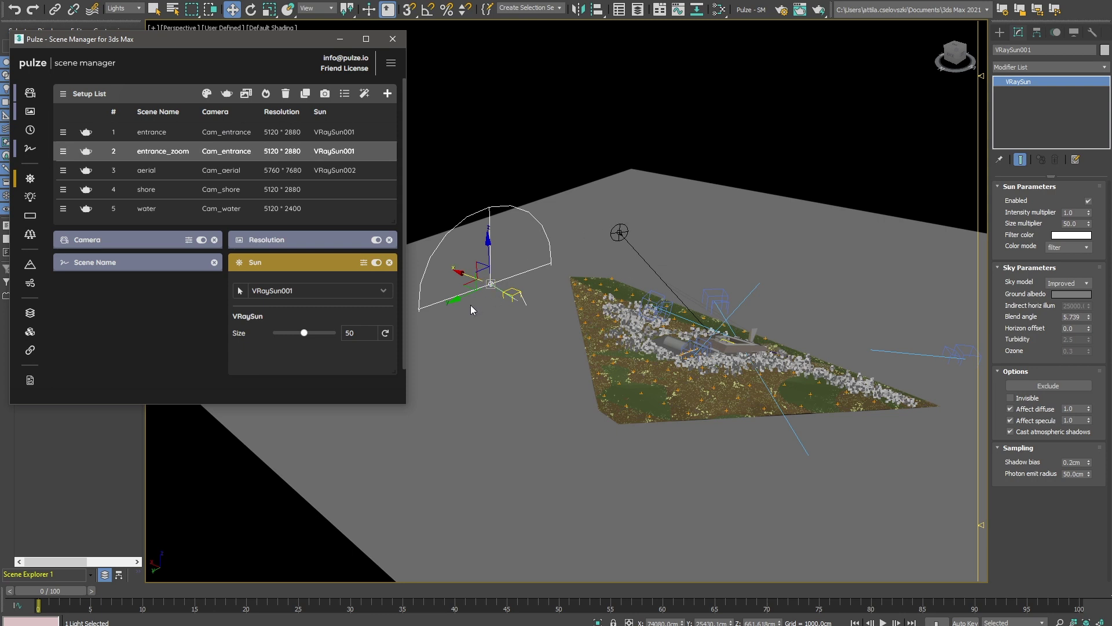
Select all five setups and turn the Sun module off
{"action": "left_click", "coordinate": [359, 134]}
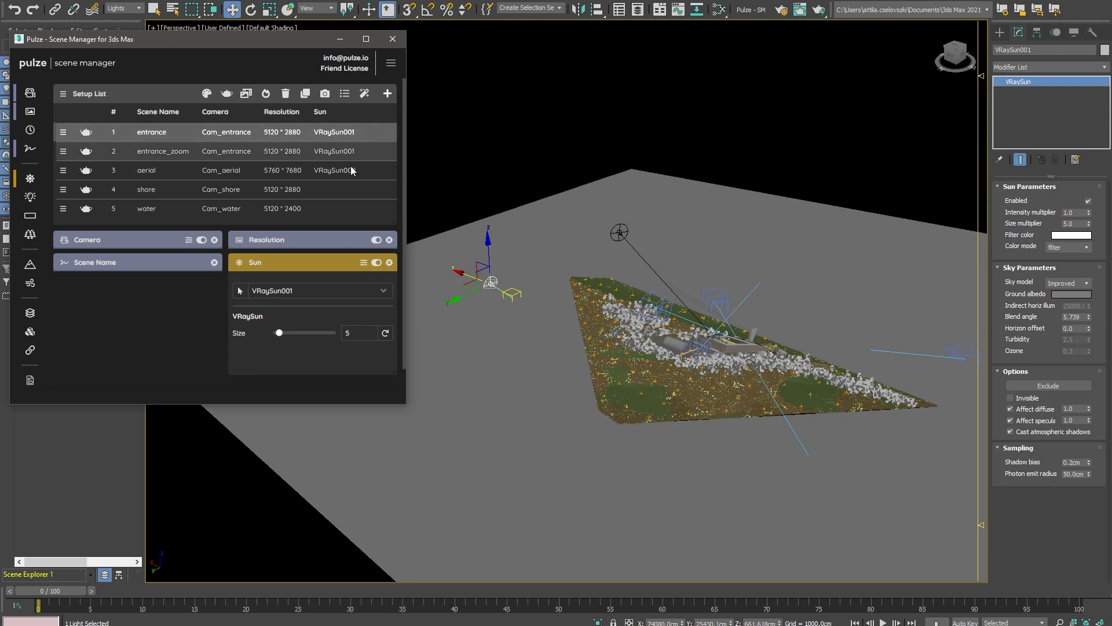
{"action": "left_click", "coordinate": [351, 210], "text": "shift"}
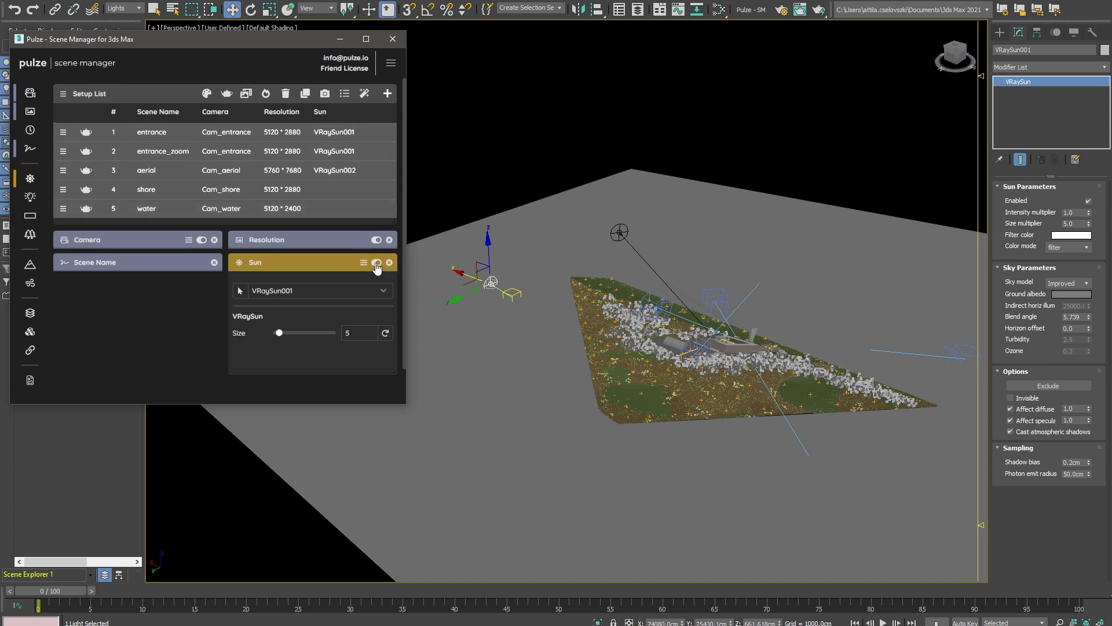
{"action": "left_click", "coordinate": [377, 263]}
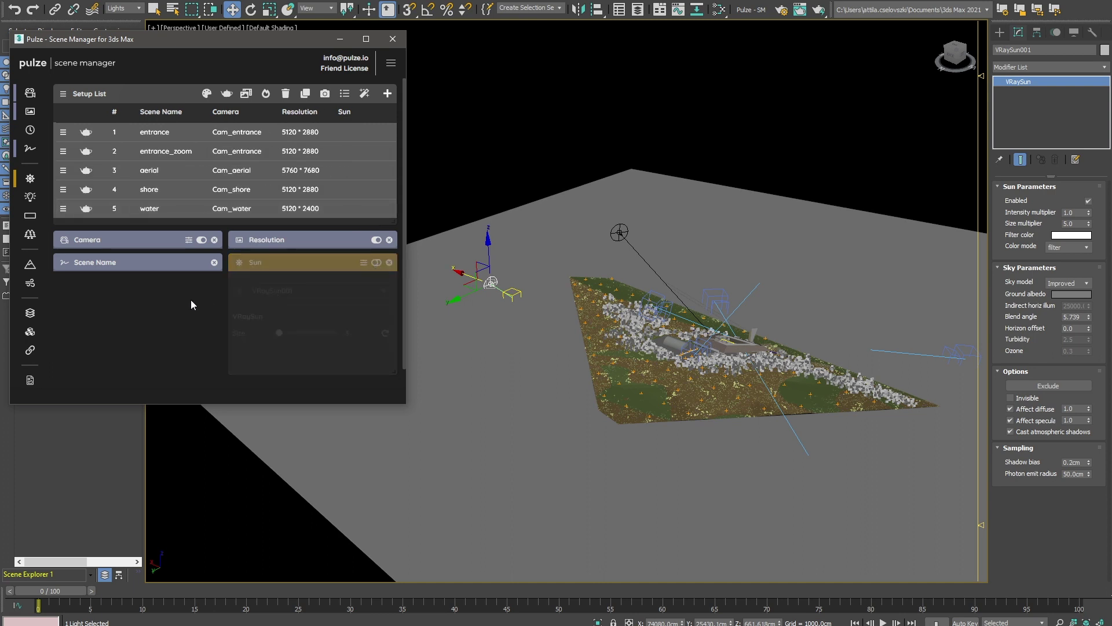
Add the Objects module, then clone a sun as VRaySun003 and move it right
{"action": "left_click", "coordinate": [30, 333]}
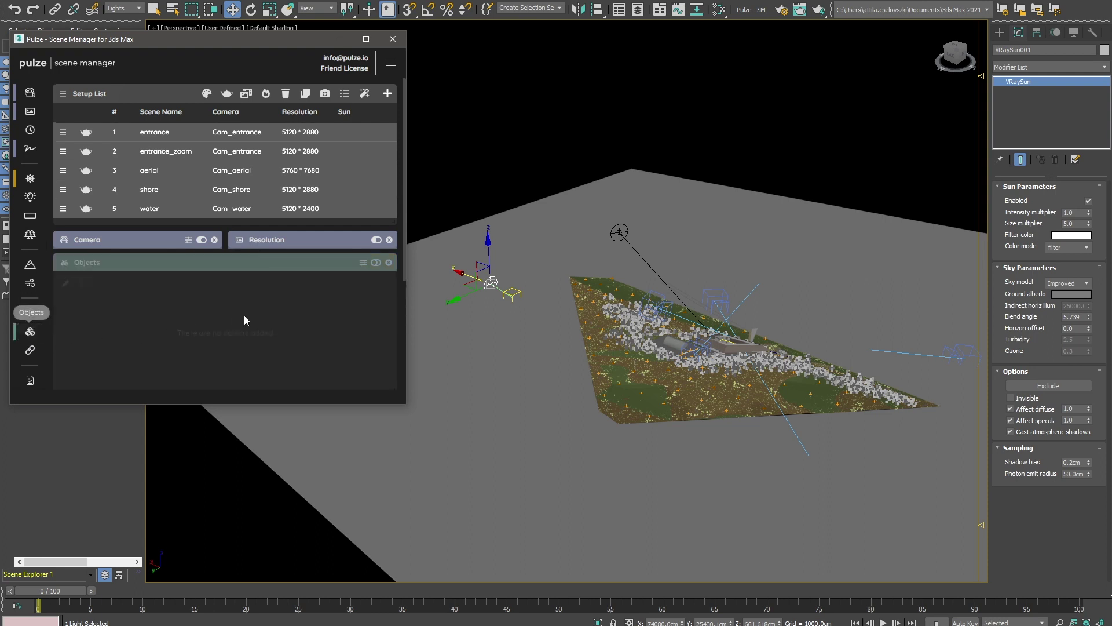
{"action": "left_click", "coordinate": [619, 232]}
{"action": "left_click", "coordinate": [724, 340]}
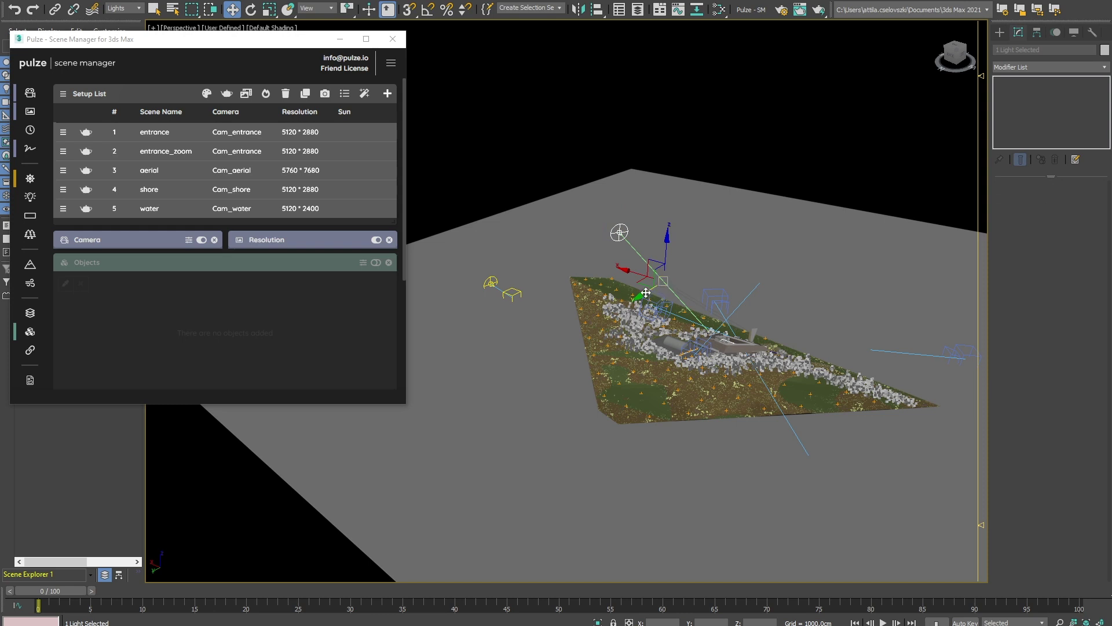
{"action": "mouse_move", "coordinate": [724, 340]}
{"action": "left_mouse_down"}
{"action": "mouse_move", "coordinate": [756, 251]}
{"action": "mouse_move", "coordinate": [709, 268]}
{"action": "left_mouse_up"}
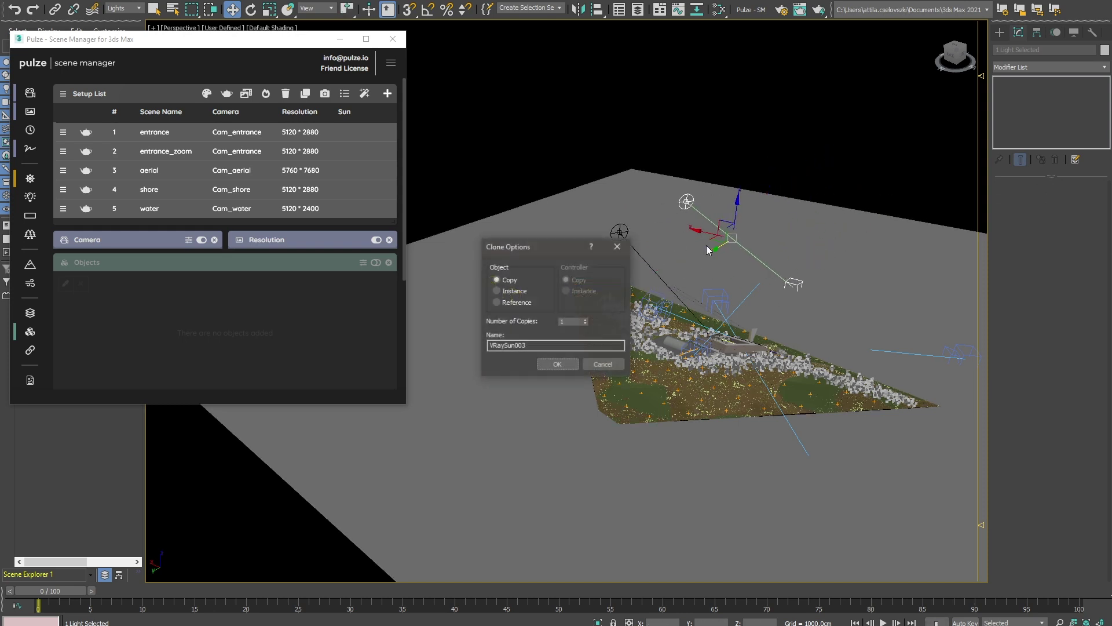
{"action": "left_click", "coordinate": [562, 365]}
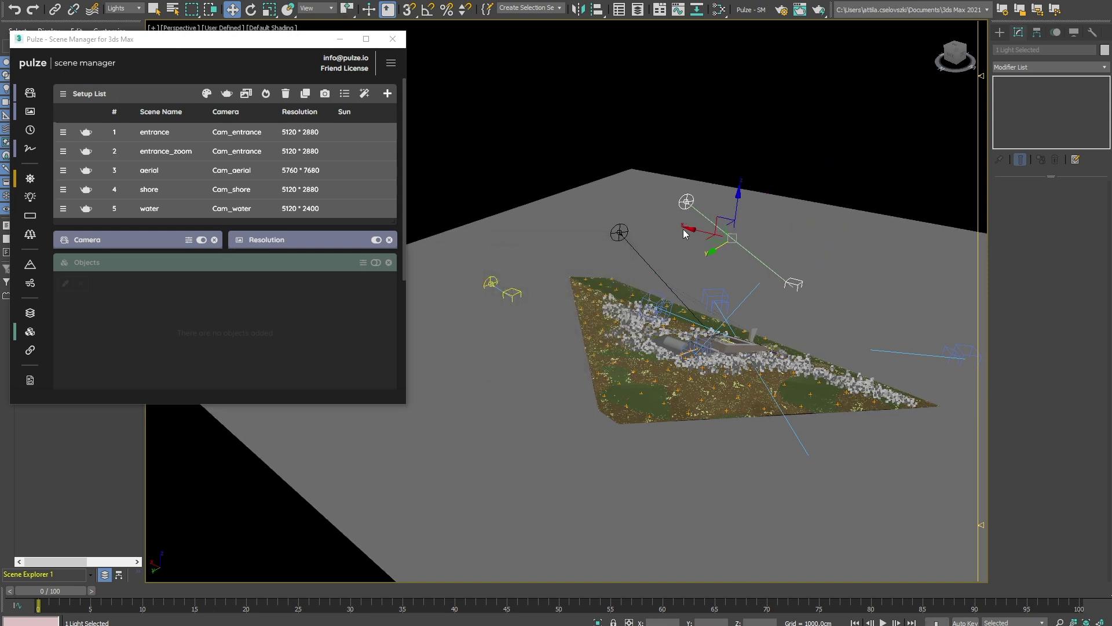
{"action": "left_click_drag", "start_coordinate": [661, 195], "coordinate": [850, 232]}
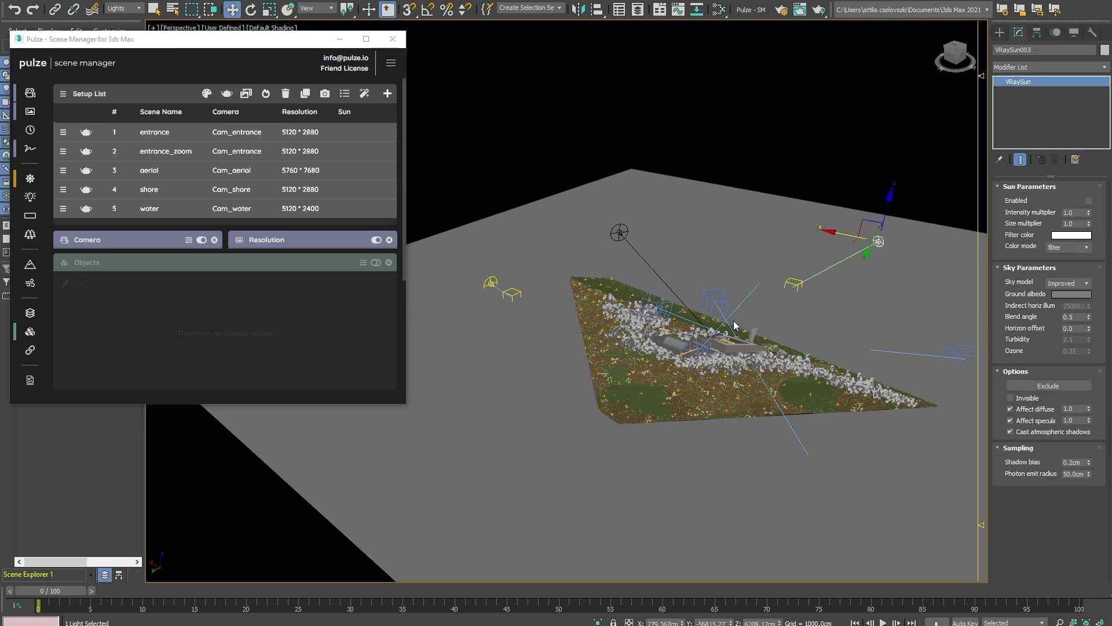
Select the three suns and switch on the Objects module
{"action": "left_click", "coordinate": [620, 232], "text": "ctrl"}
{"action": "left_click", "coordinate": [489, 282], "text": "ctrl"}
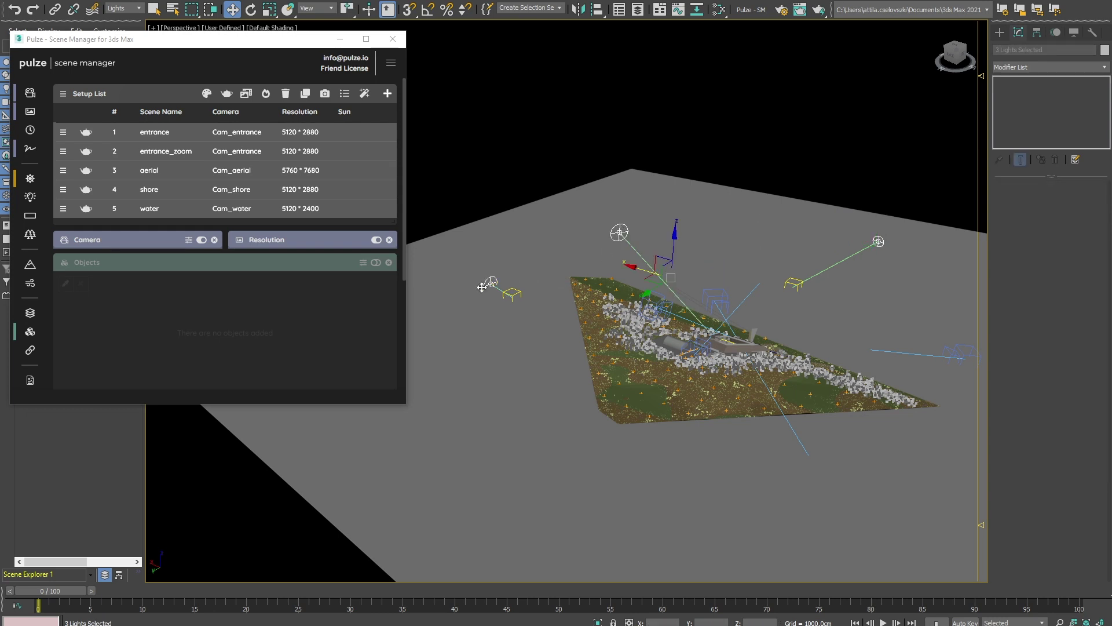
{"action": "left_click", "coordinate": [376, 264]}
Add VRaySun001, VRaySun002 and VRaySun003 to the Objects list
{"action": "left_click", "coordinate": [65, 284]}
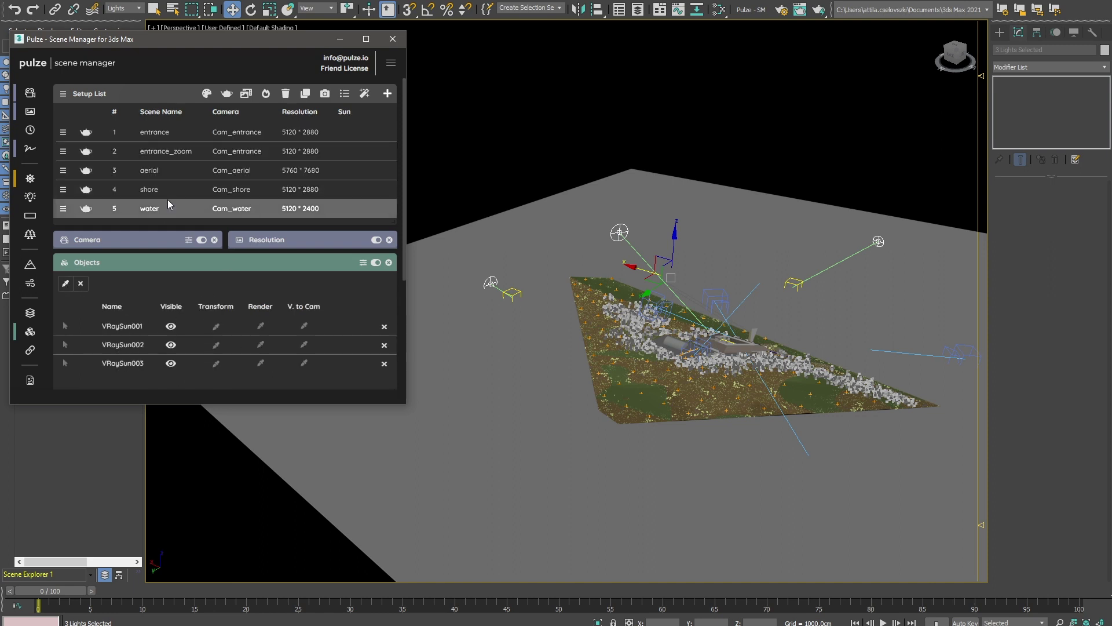
Hide VRaySun003 in the water setup
{"action": "left_click", "coordinate": [70, 212]}
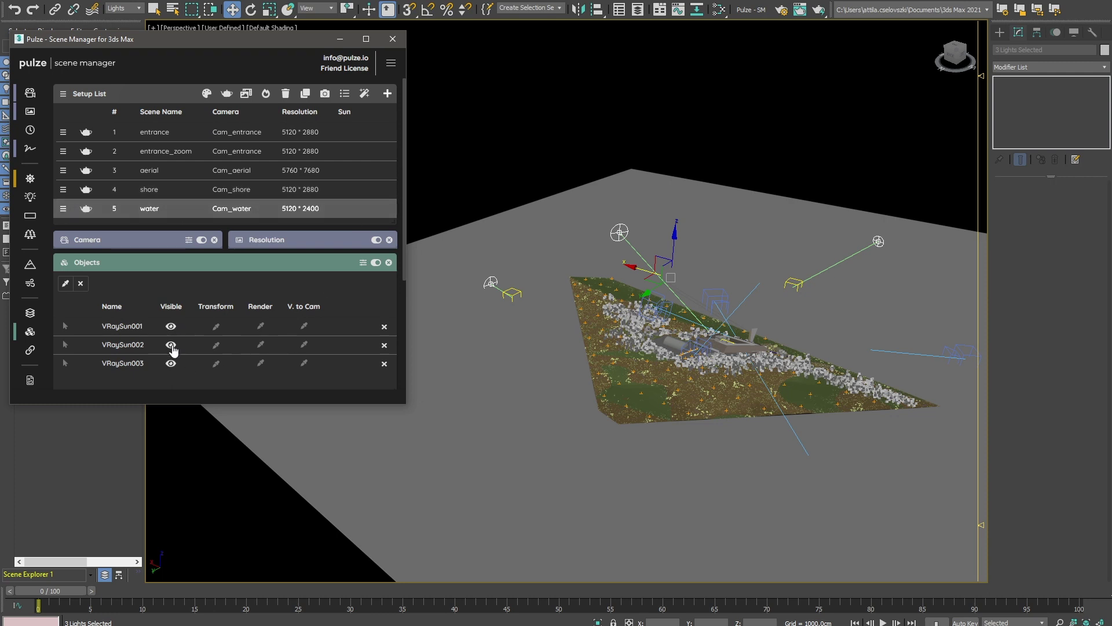
{"action": "left_click", "coordinate": [171, 363]}
{"action": "left_click", "coordinate": [586, 124]}
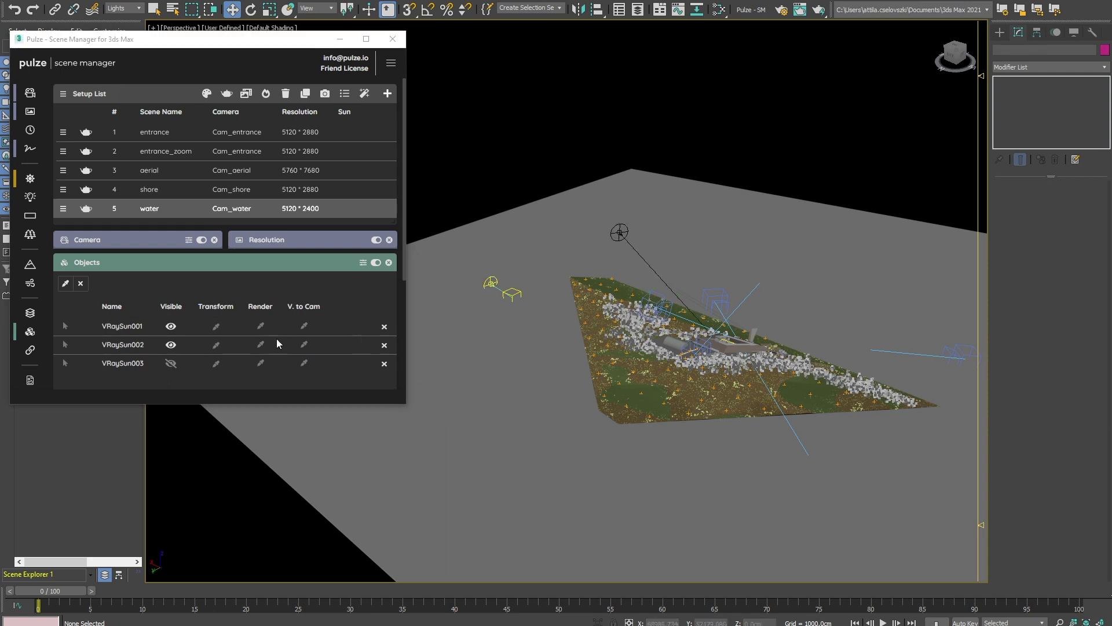
{"action": "left_click", "coordinate": [620, 232]}
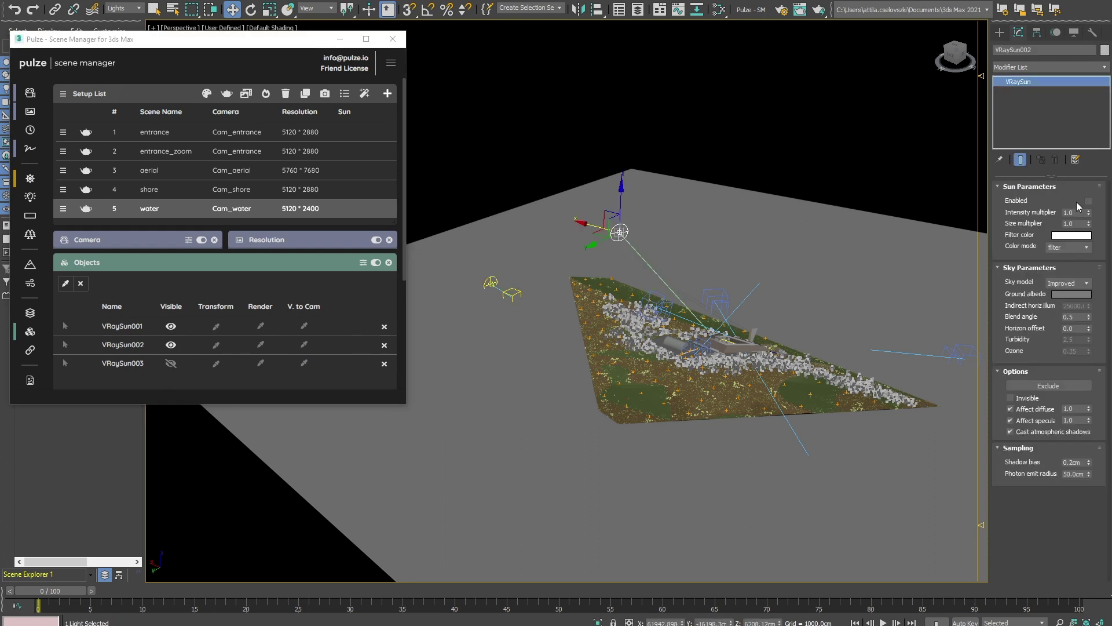
{"action": "left_click", "coordinate": [746, 153]}
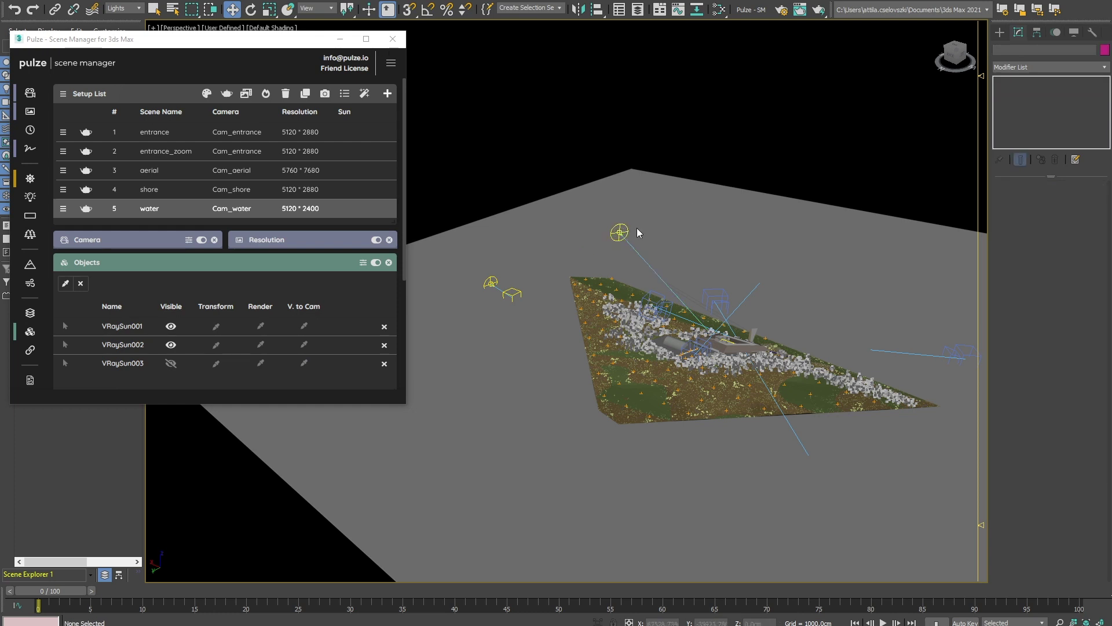
Hide VRaySun001 and VRaySun002 in the shore setup, then compare with water
{"action": "left_click", "coordinate": [177, 189]}
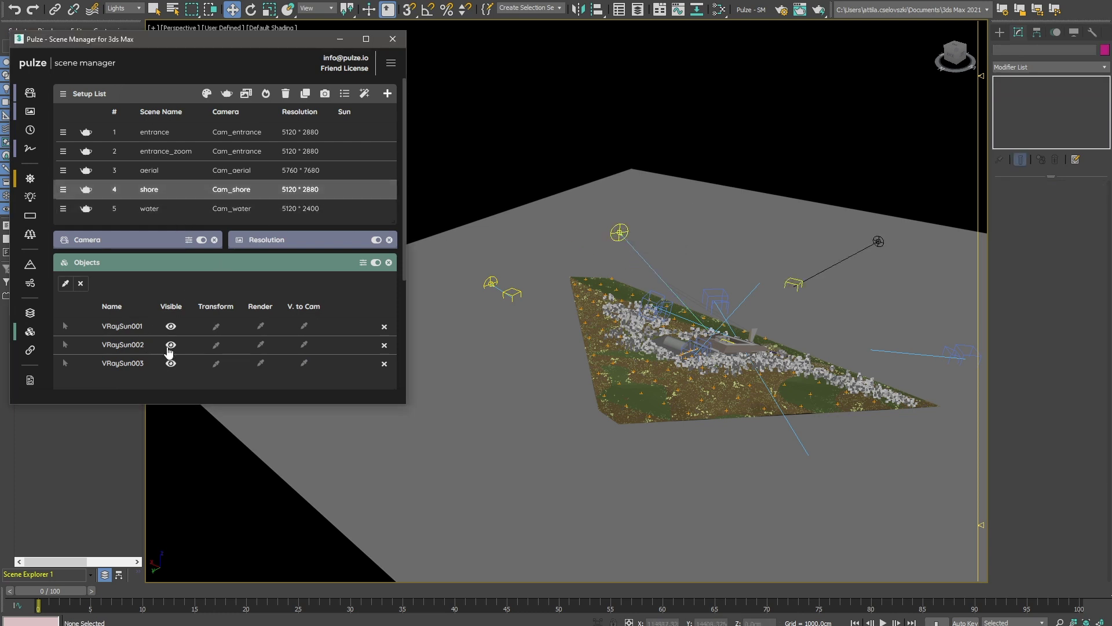
{"action": "left_click", "coordinate": [171, 326]}
{"action": "left_click", "coordinate": [171, 345]}
{"action": "left_click", "coordinate": [460, 197]}
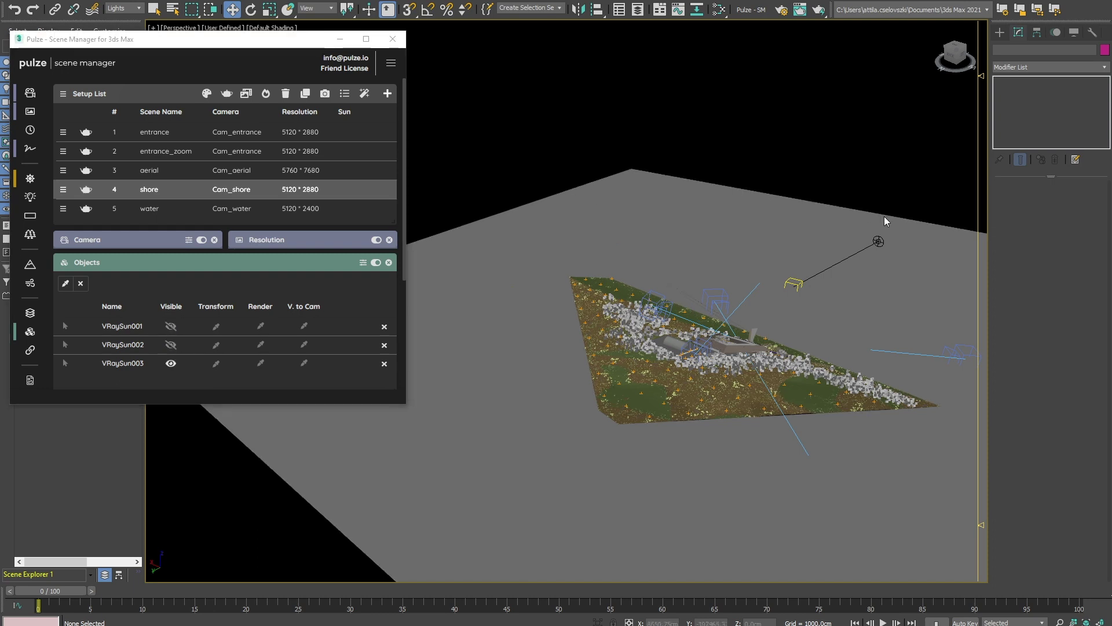
{"action": "left_click", "coordinate": [879, 240]}
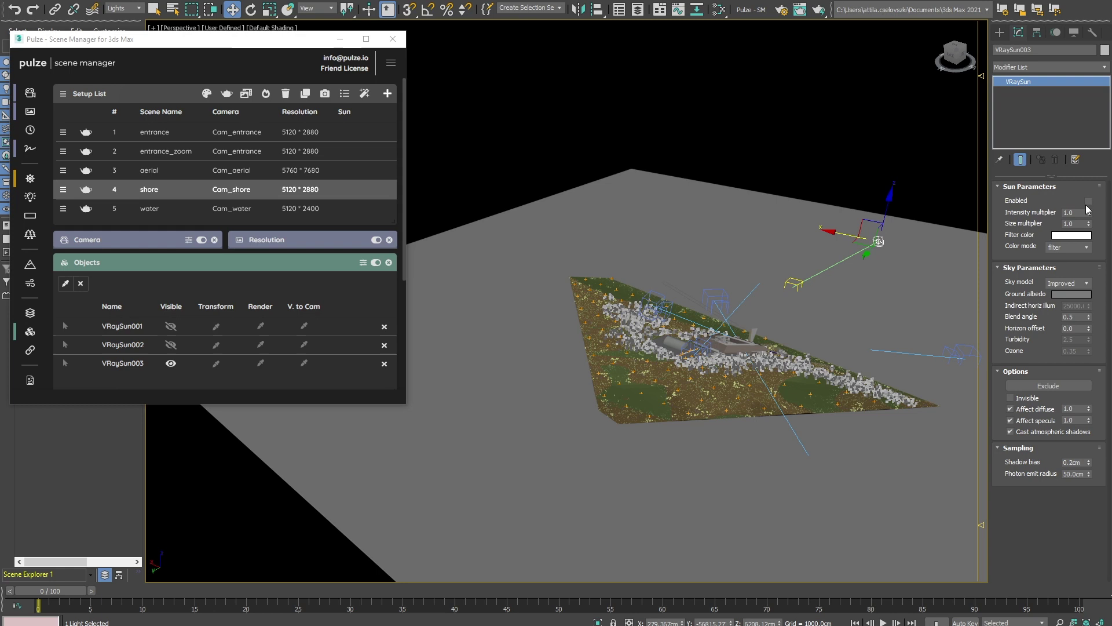
{"action": "left_click", "coordinate": [884, 162]}
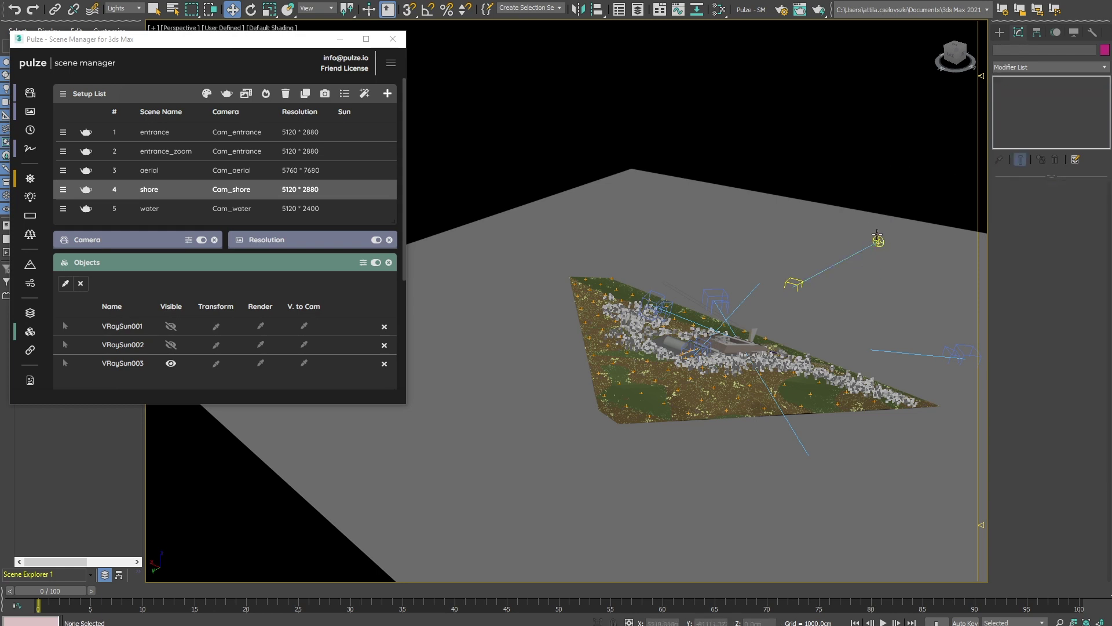
{"action": "left_click", "coordinate": [228, 208]}
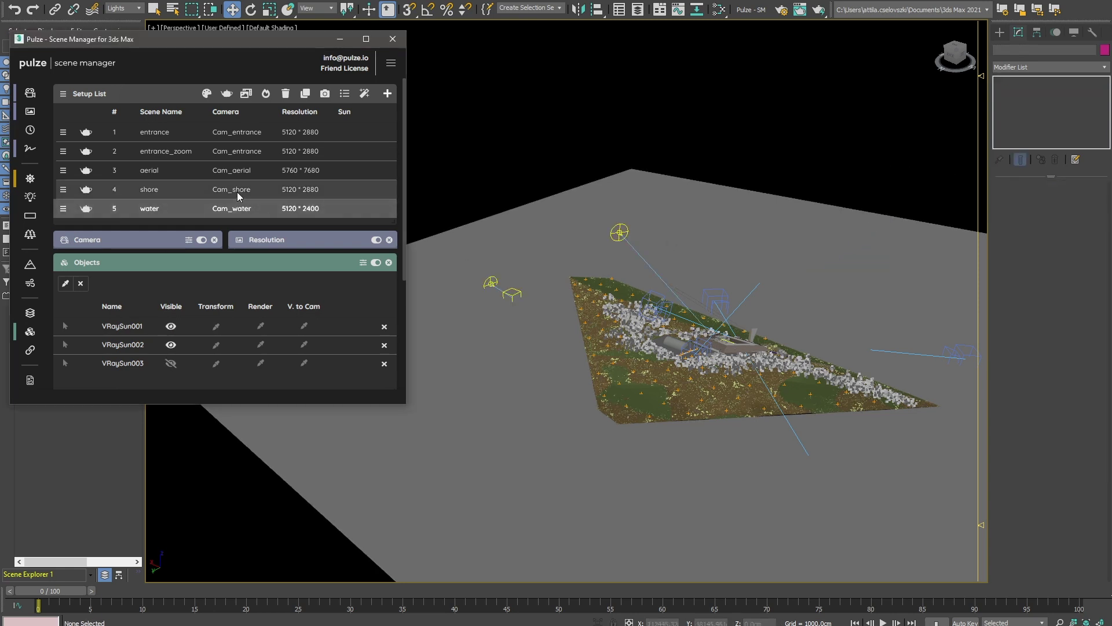
{"action": "left_click", "coordinate": [238, 192]}
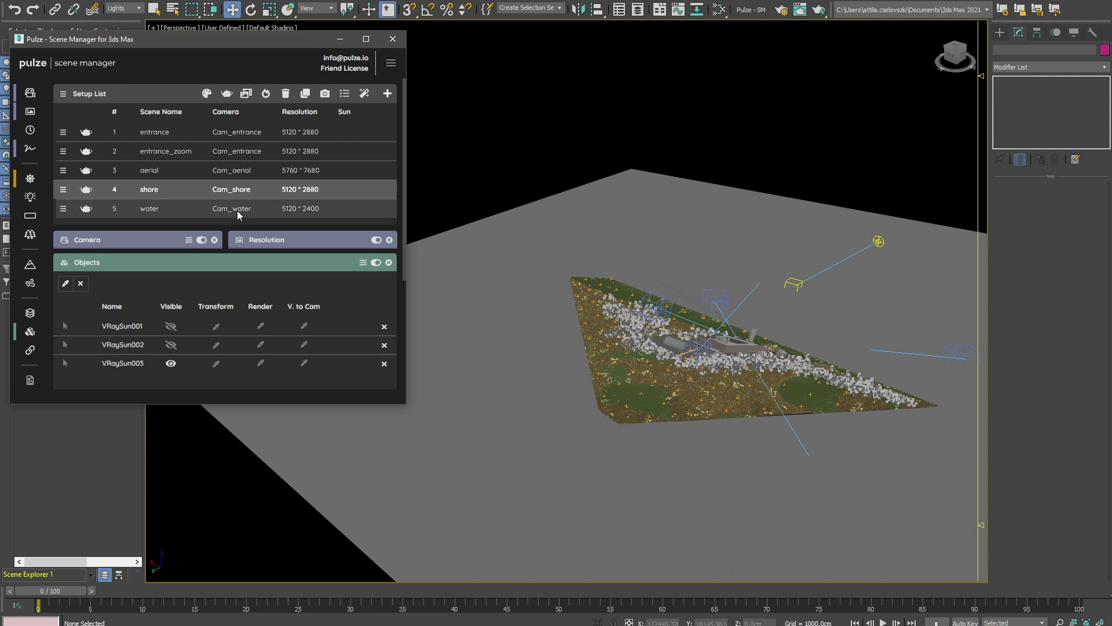
Create a Daylight system, Daylight001, and place it in the scene
{"action": "left_click", "coordinate": [238, 210]}
{"action": "left_click", "coordinate": [242, 190]}
{"action": "left_click", "coordinate": [246, 209]}
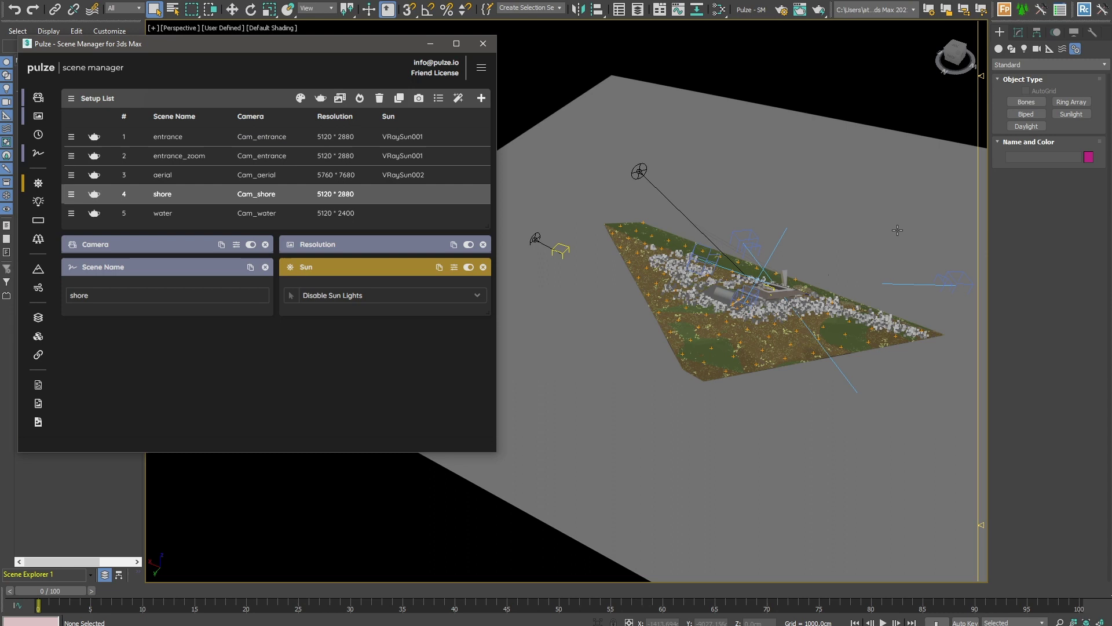
{"action": "left_click", "coordinate": [1026, 126]}
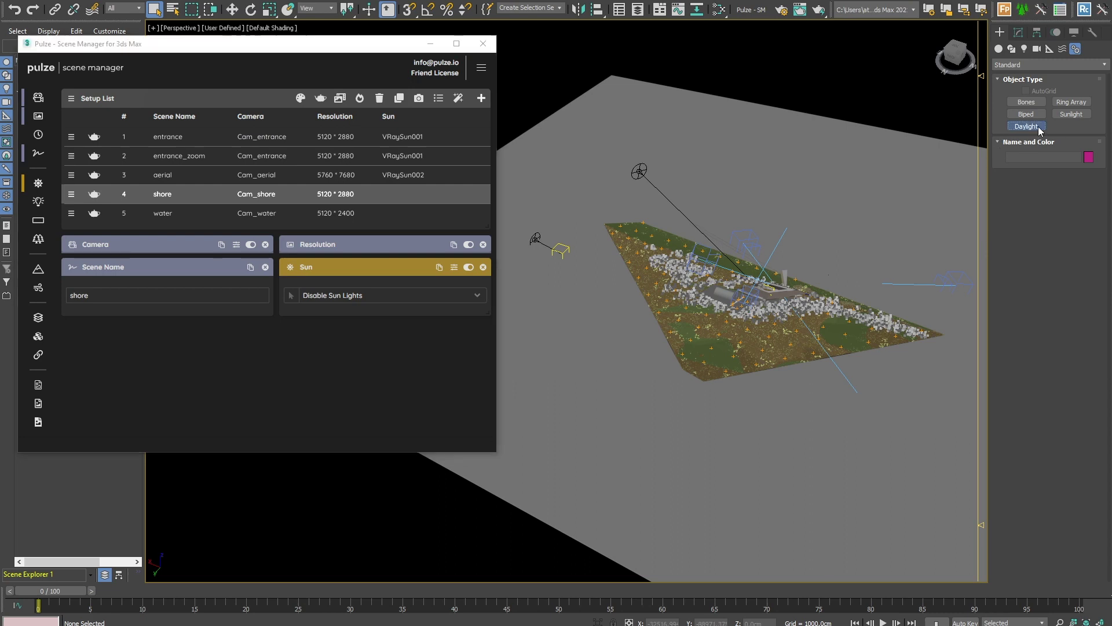
{"action": "left_click", "coordinate": [770, 151]}
{"action": "left_click", "coordinate": [782, 84]}
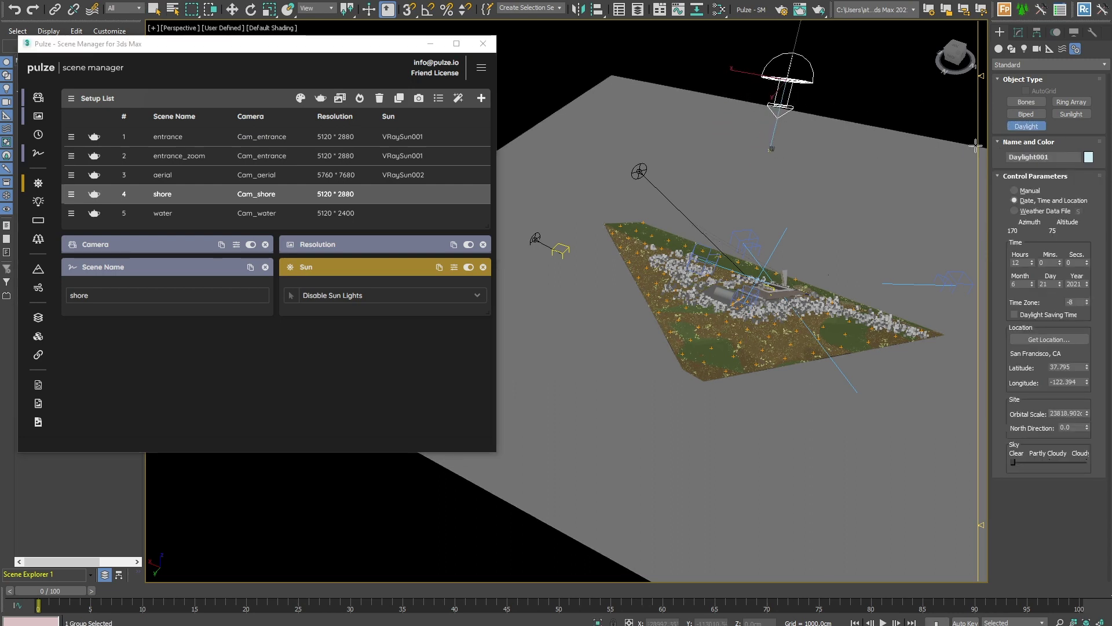
Set Daylight001's sunlight to VRaySun and accept adding a VRaySky environment map
{"action": "left_click", "coordinate": [1019, 33]}
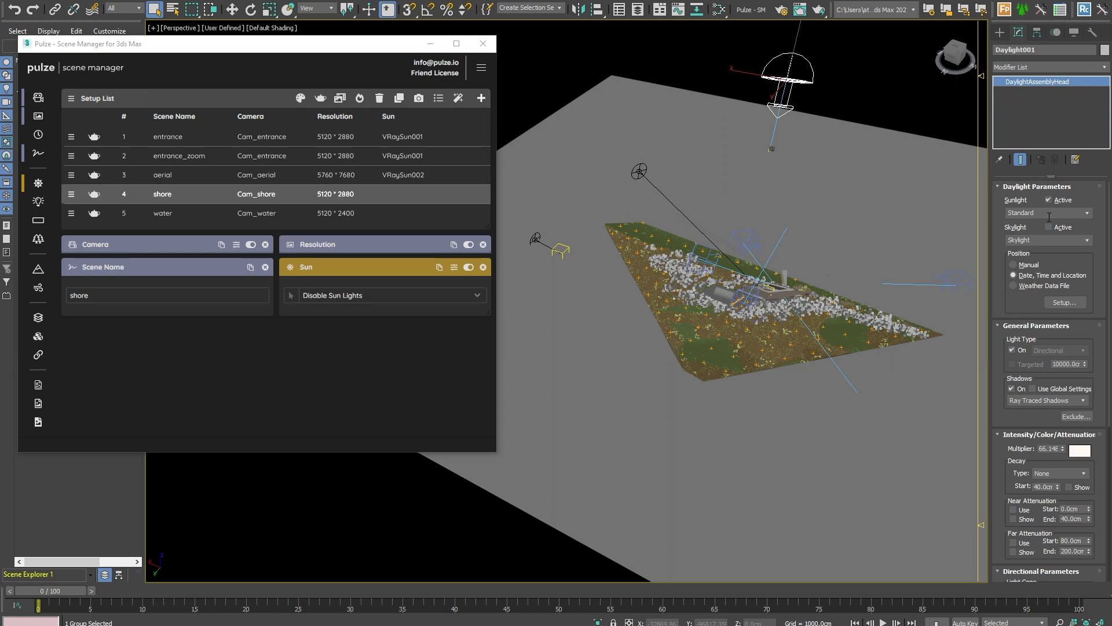
{"action": "left_click", "coordinate": [1087, 212]}
{"action": "left_click", "coordinate": [1036, 246]}
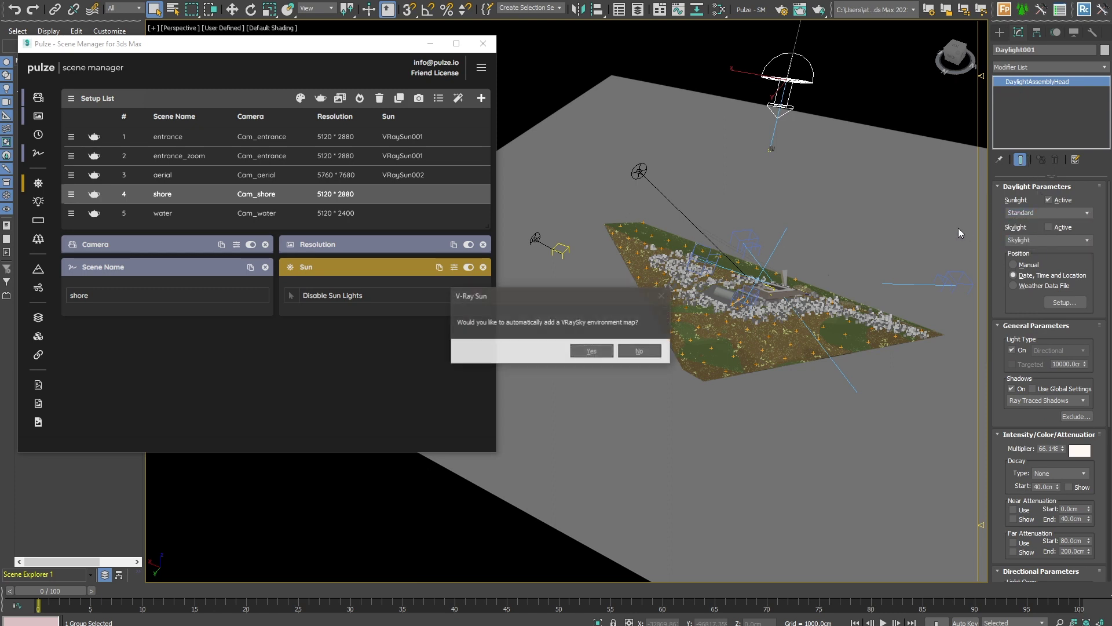
{"action": "left_click", "coordinate": [591, 351]}
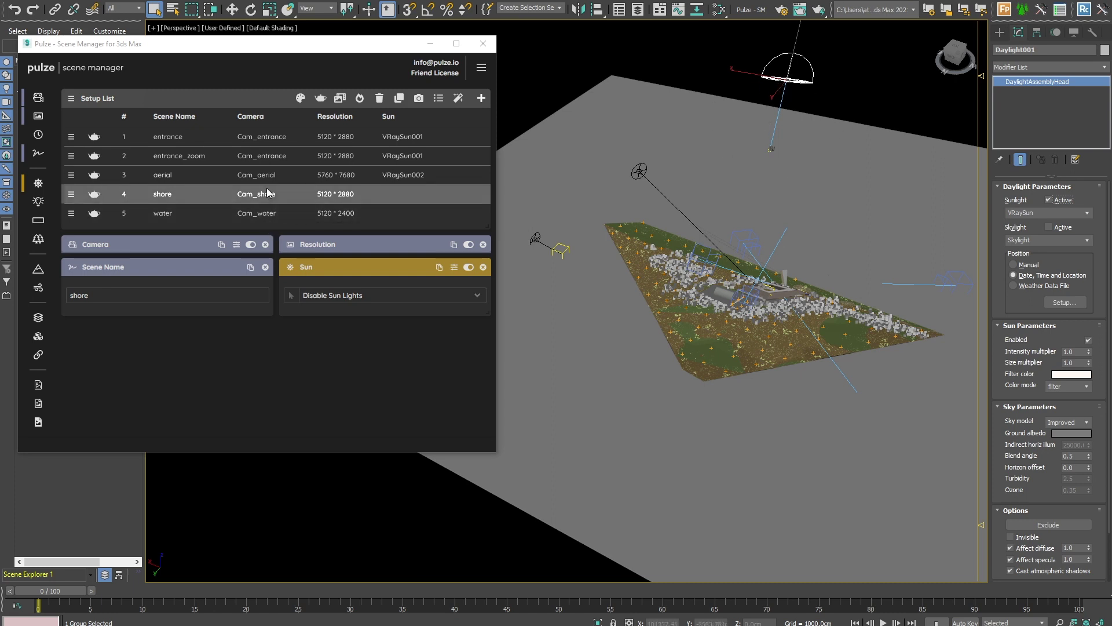
Select the shore and water setups and choose Daylight001 in the Sun dropdown
{"action": "left_click", "coordinate": [292, 211], "text": "ctrl"}
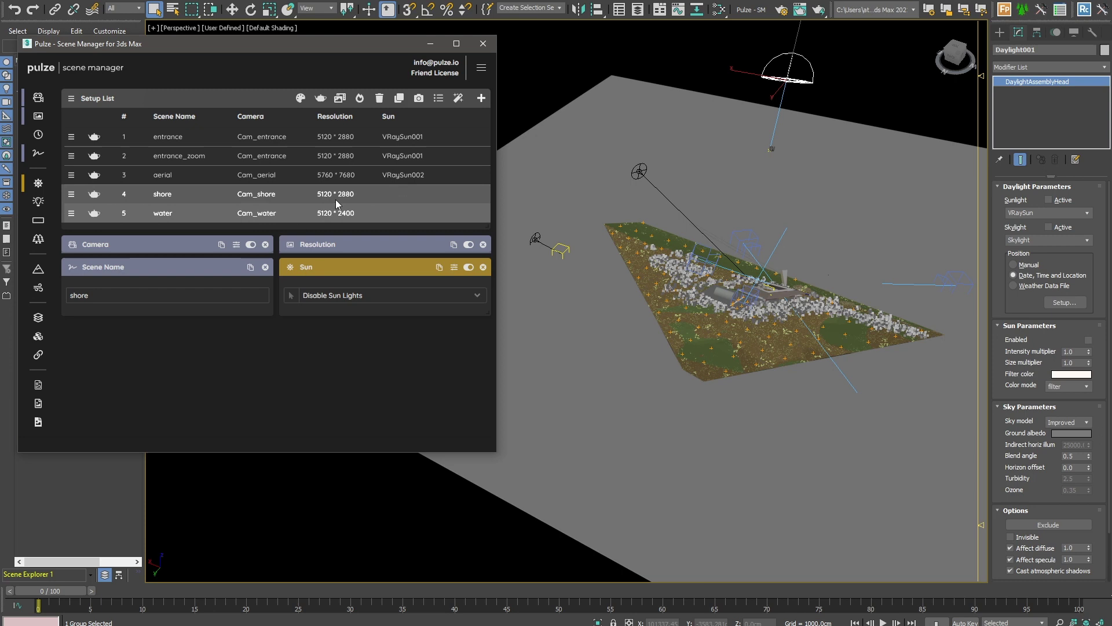
{"action": "left_click", "coordinate": [478, 297]}
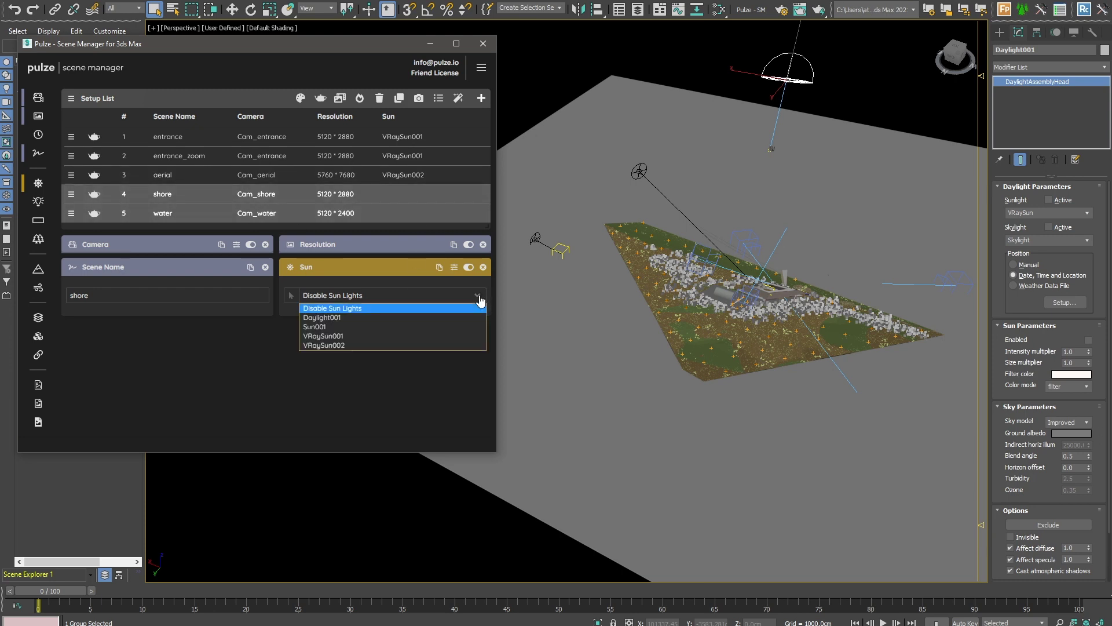
{"action": "left_click", "coordinate": [364, 318]}
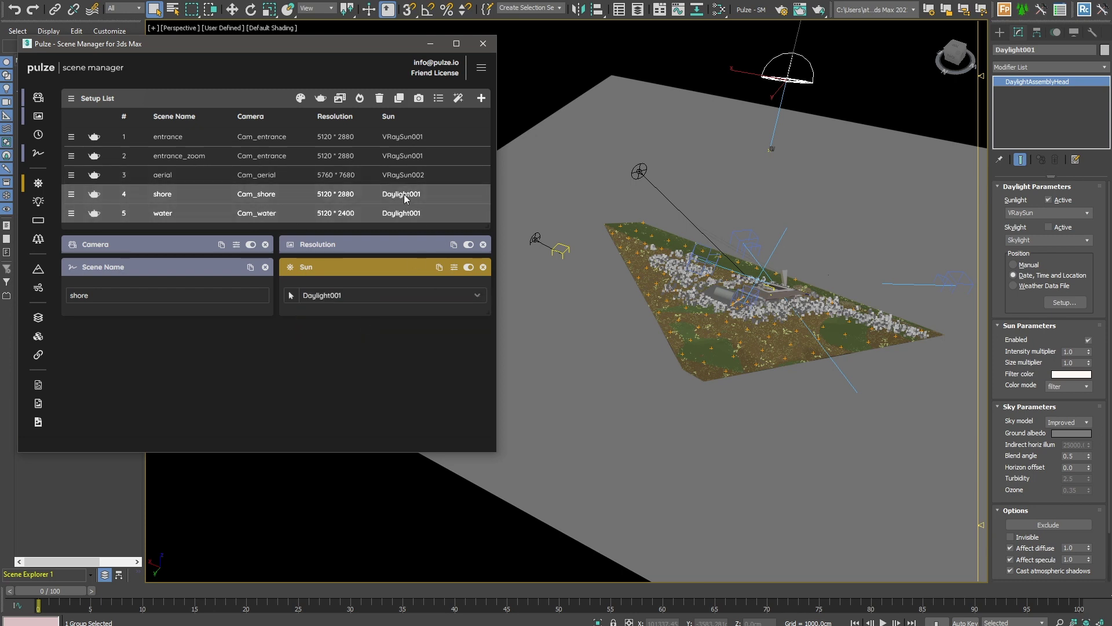
{"action": "left_click", "coordinate": [342, 197]}
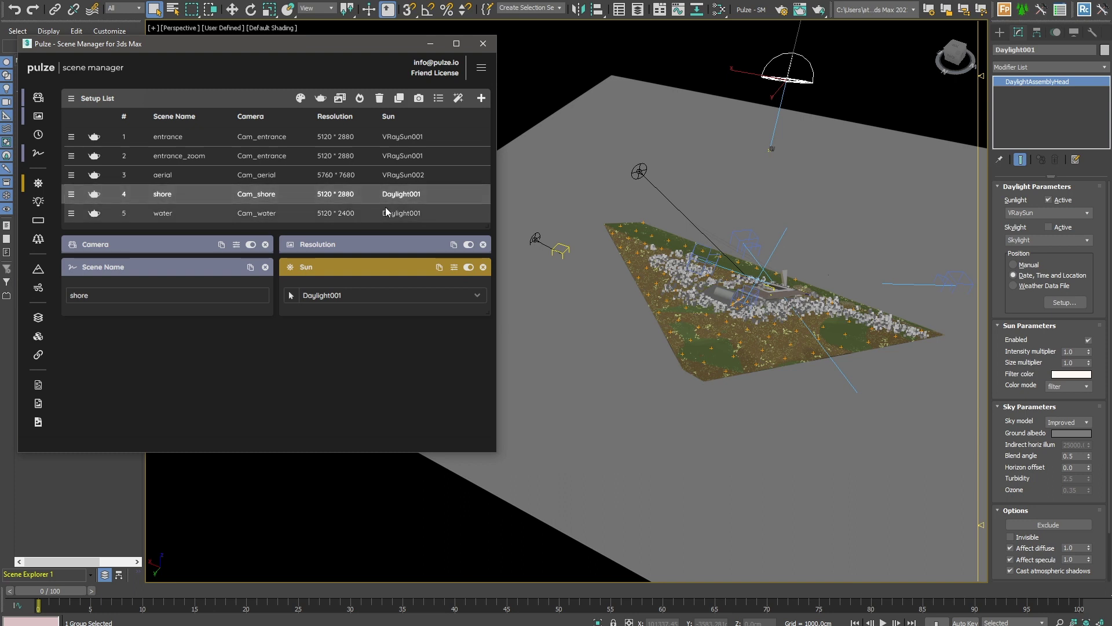
Add Daylight001's Time property to the Sun card, enable Time 12 for shore and water, then select water alone
{"action": "left_click", "coordinate": [454, 267]}
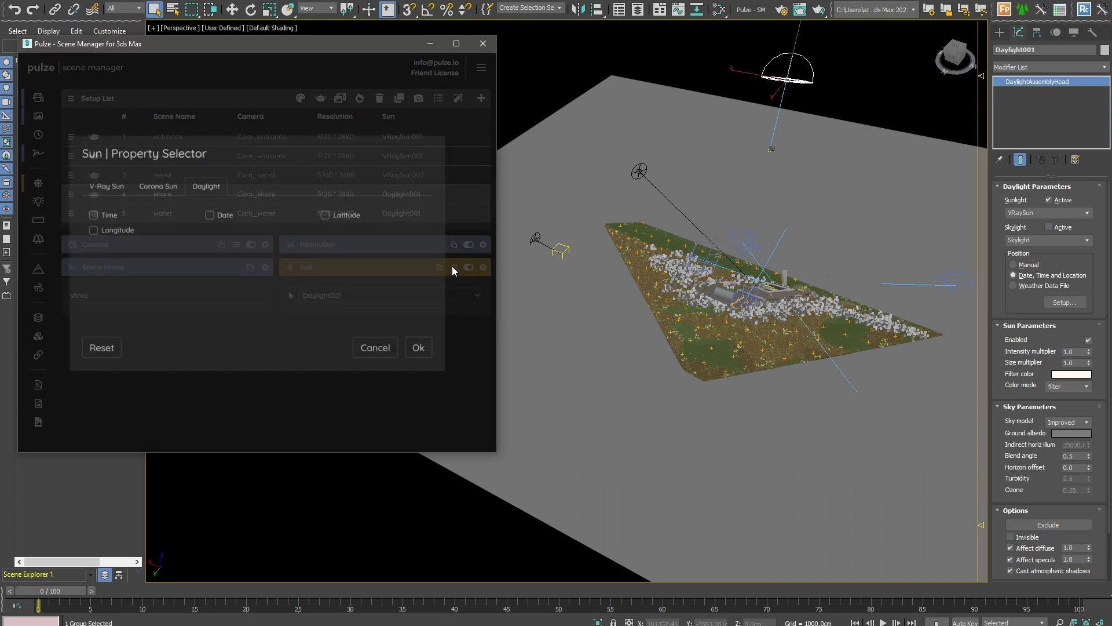
{"action": "left_click", "coordinate": [96, 215]}
{"action": "left_click", "coordinate": [417, 348]}
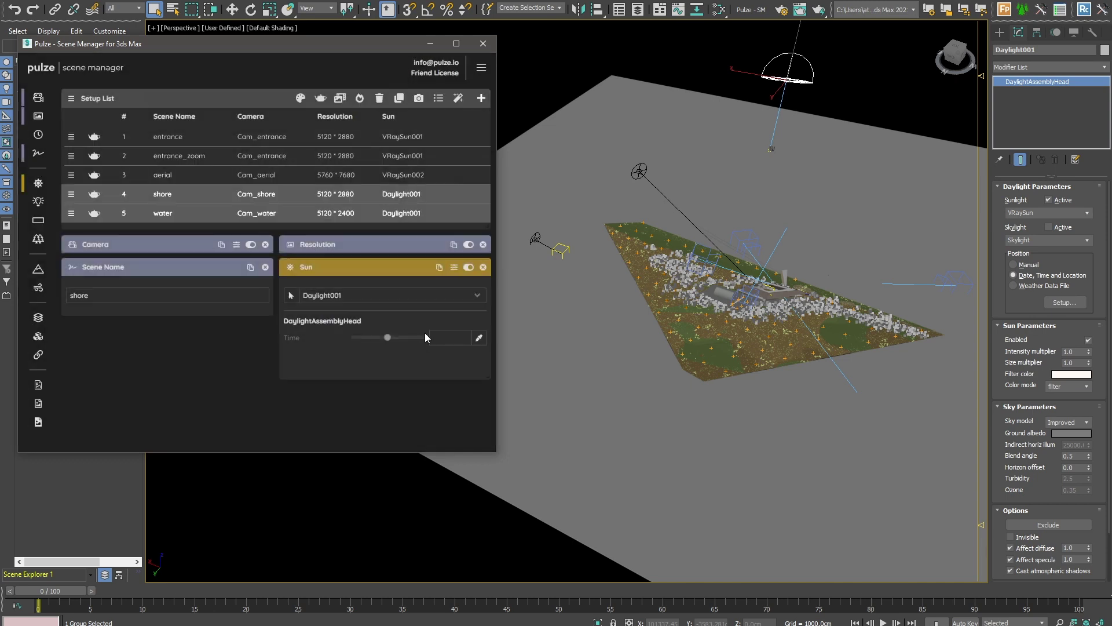
{"action": "left_click", "coordinate": [480, 339]}
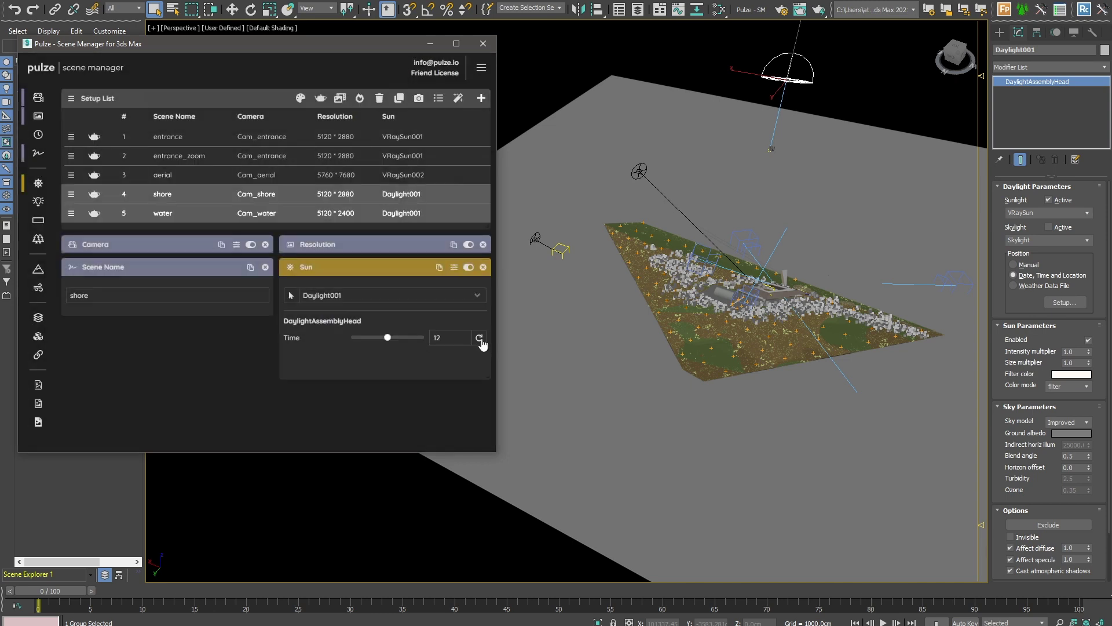
{"action": "left_click", "coordinate": [426, 210]}
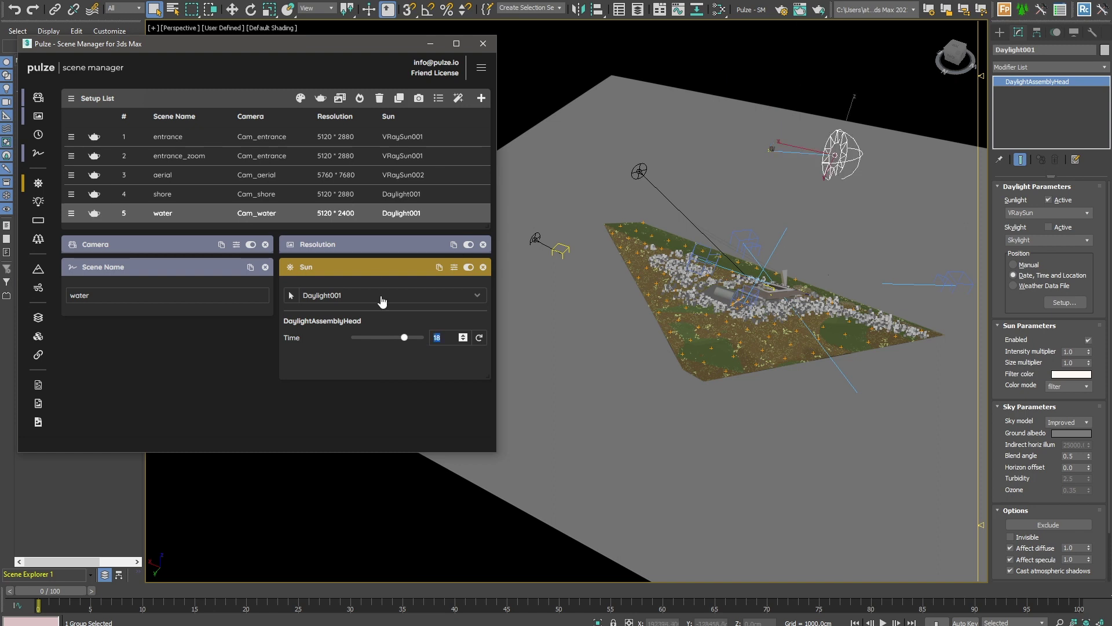
{"action": "left_click", "coordinate": [394, 198]}
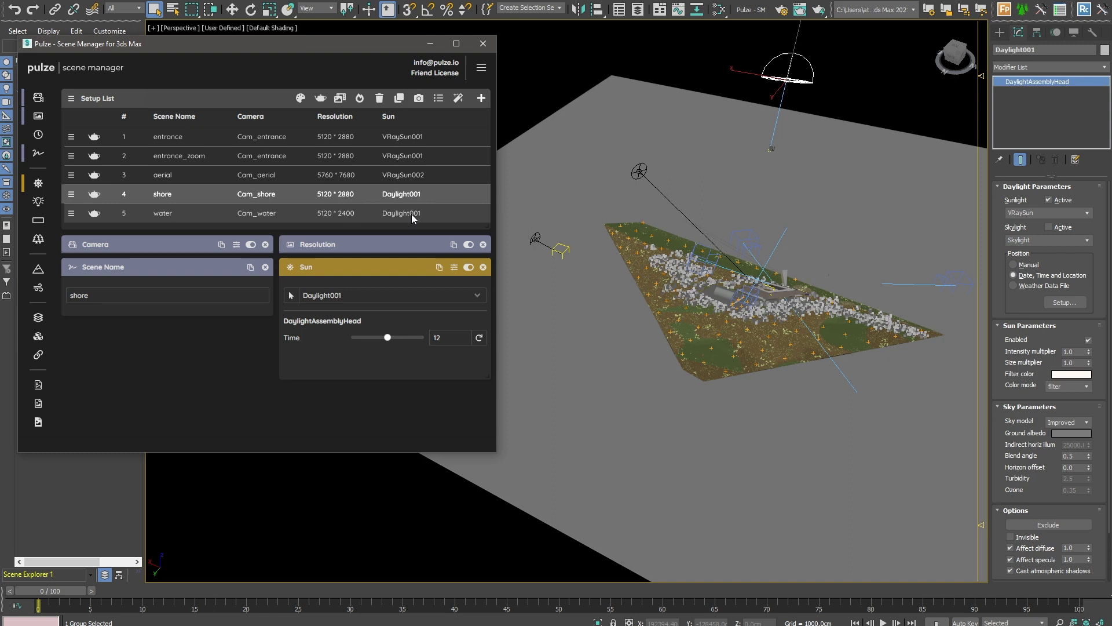
{"action": "left_click", "coordinate": [412, 194]}
{"action": "left_click", "coordinate": [412, 211]}
{"action": "left_click", "coordinate": [433, 193]}
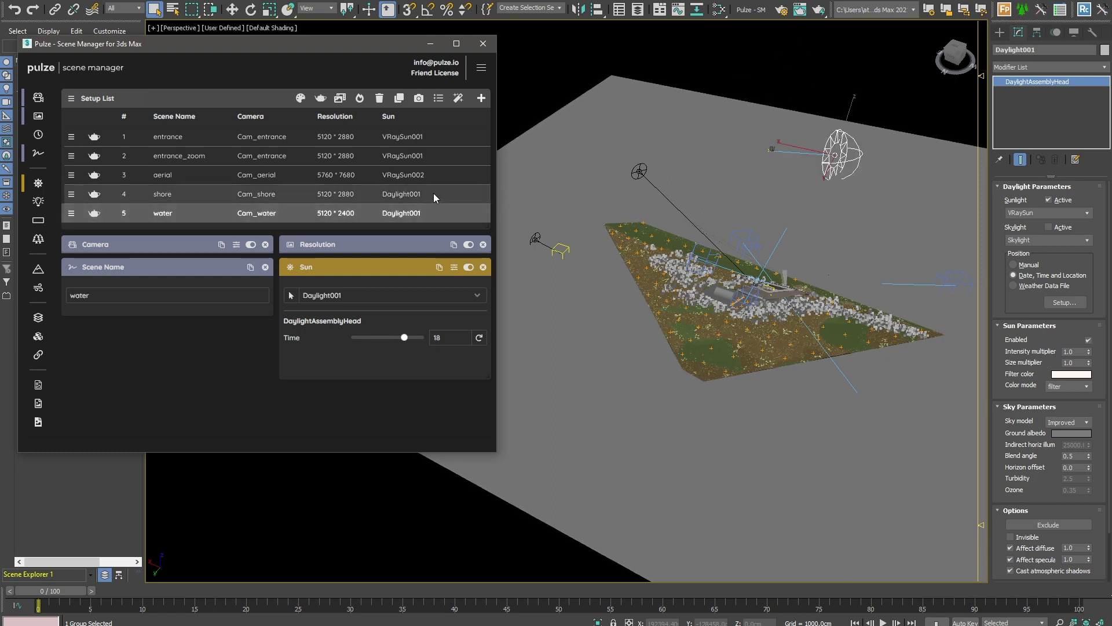
{"action": "left_click", "coordinate": [426, 210]}
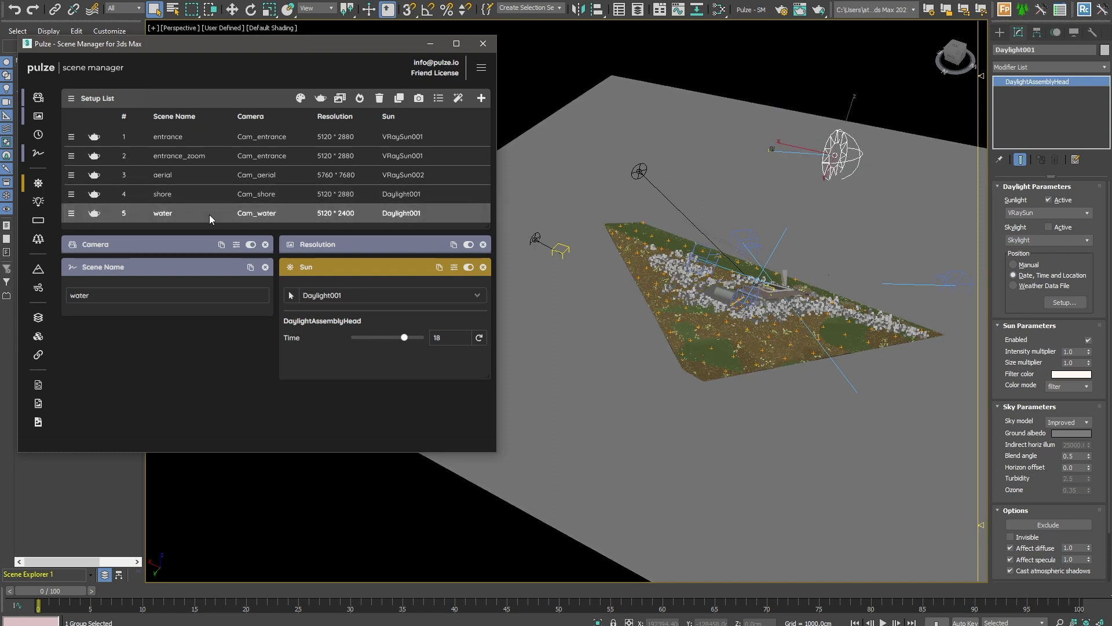